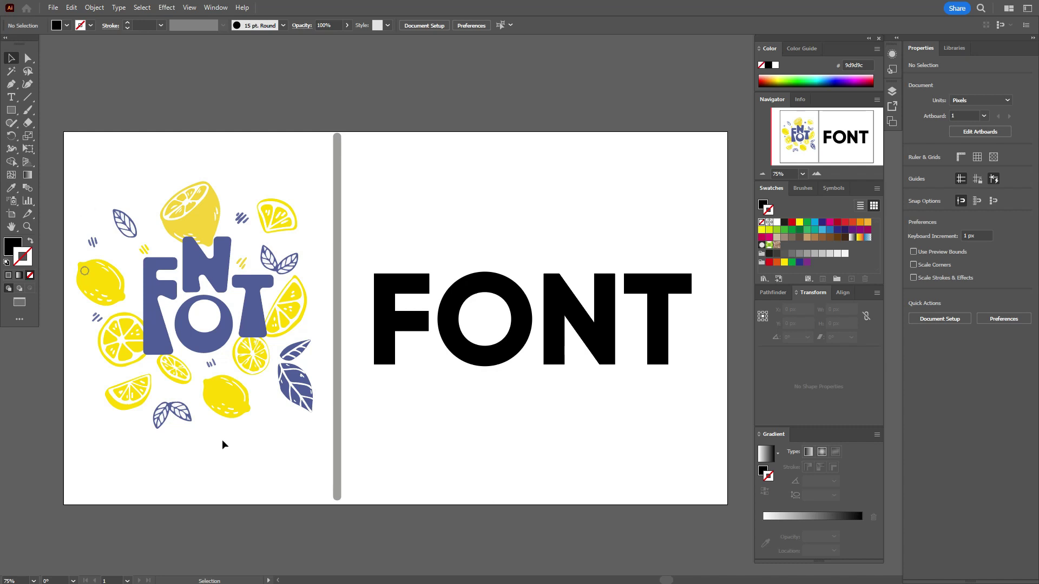
pyautogui.click(454, 356)
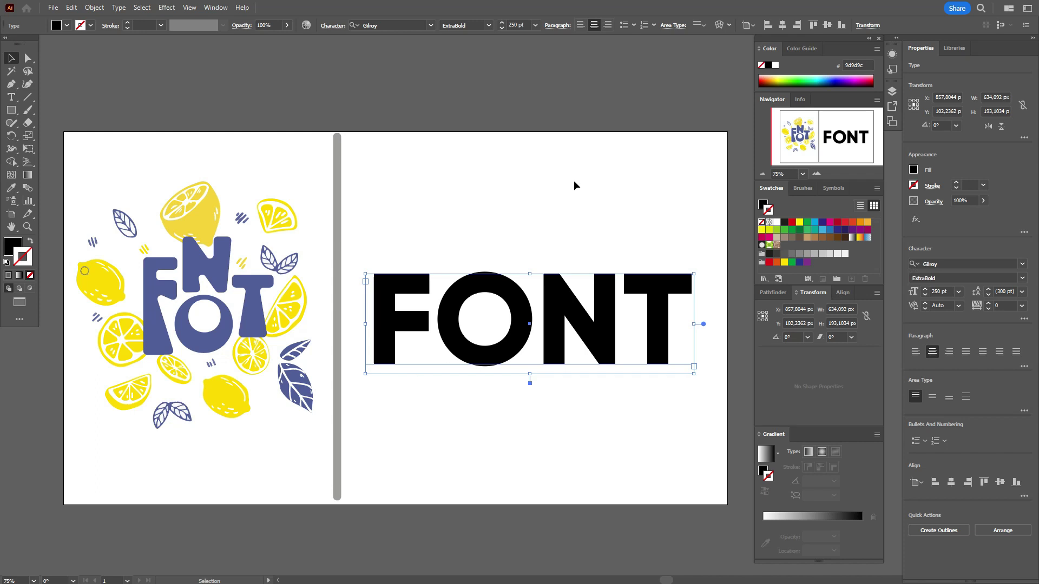
pyautogui.click(939, 278)
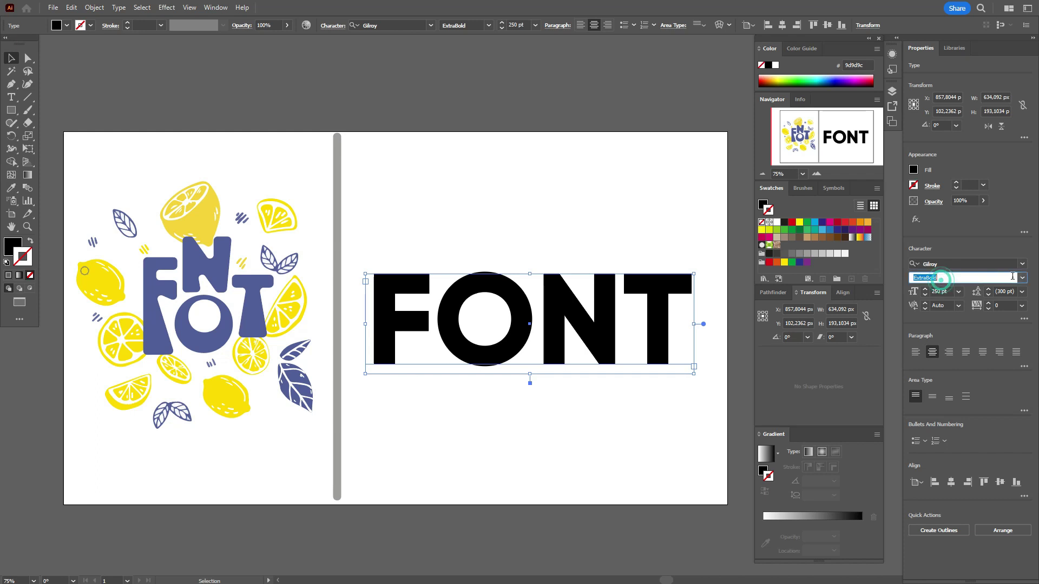
pyautogui.click(1022, 281)
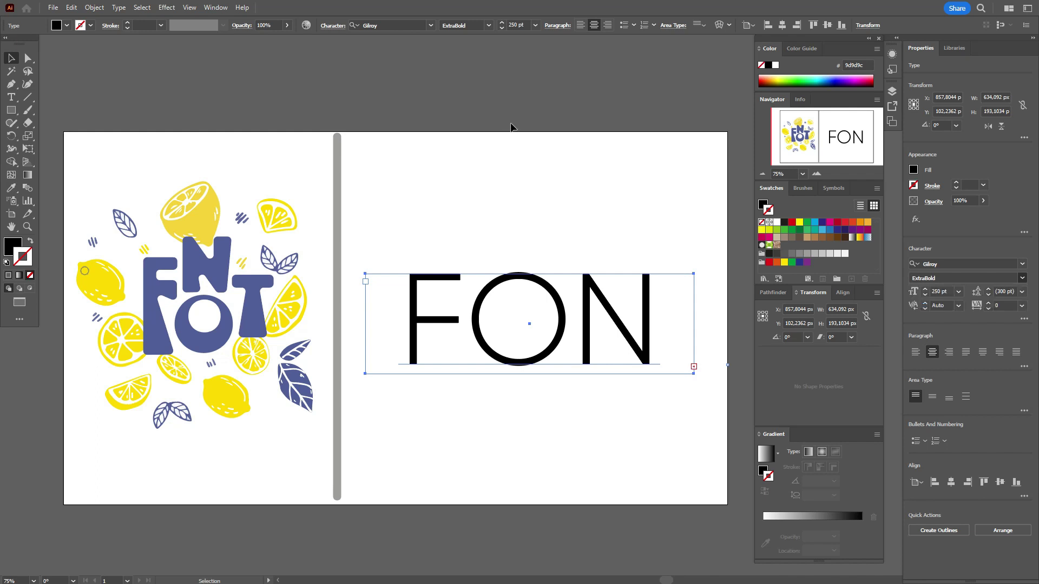
pyautogui.click(512, 127)
pyautogui.click(511, 127)
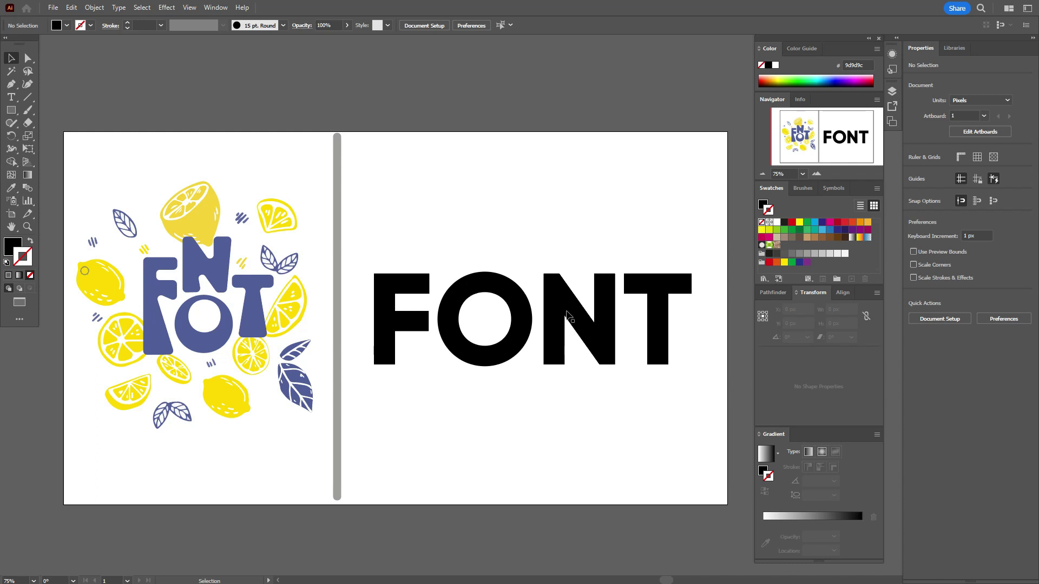
# Step: Convert the FONT text to outlines and ungroup it into separate letter shapes
pyautogui.click(492, 292)
pyautogui.rightClick(492, 292)
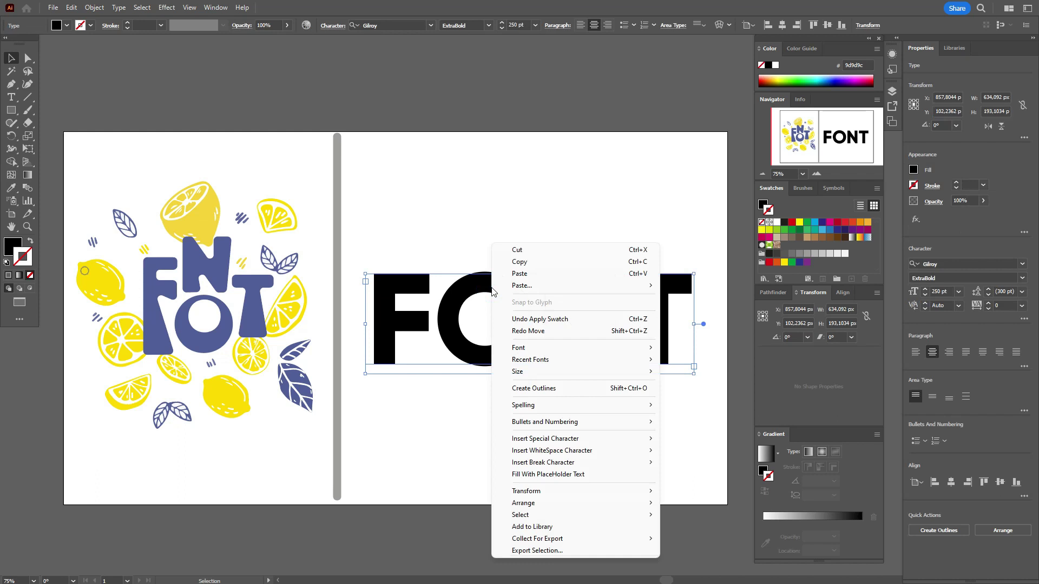
pyautogui.click(564, 392)
pyautogui.rightClick(518, 298)
pyautogui.click(549, 441)
# Step: Test-move the O, N and T letters, then undo the trial moves
pyautogui.click(489, 204)
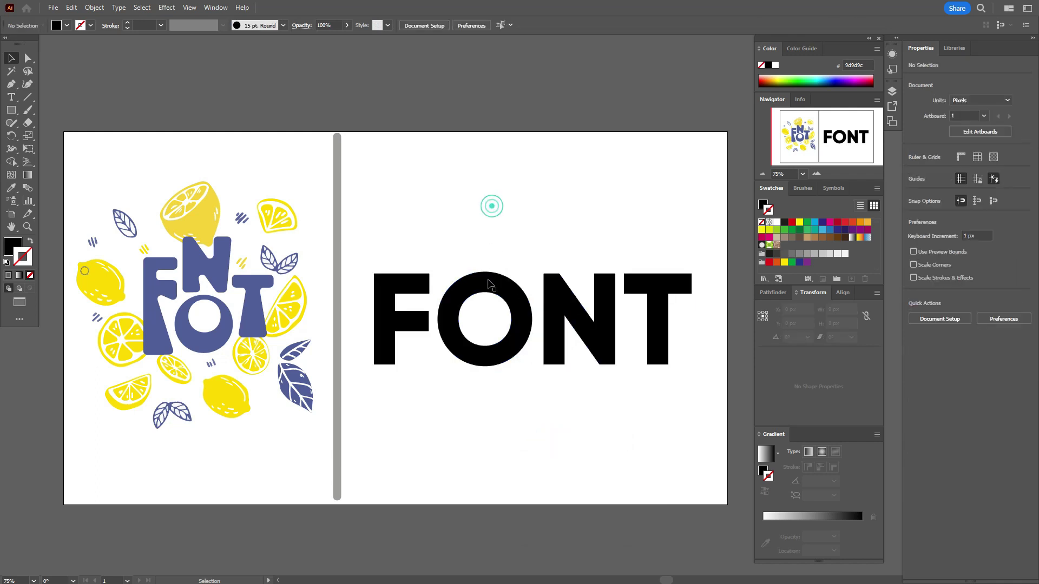
pyautogui.moveTo(487, 285); pyautogui.dragTo(518, 289)
pyautogui.moveTo(595, 314); pyautogui.dragTo(592, 207)
pyautogui.moveTo(625, 290); pyautogui.dragTo(648, 277)
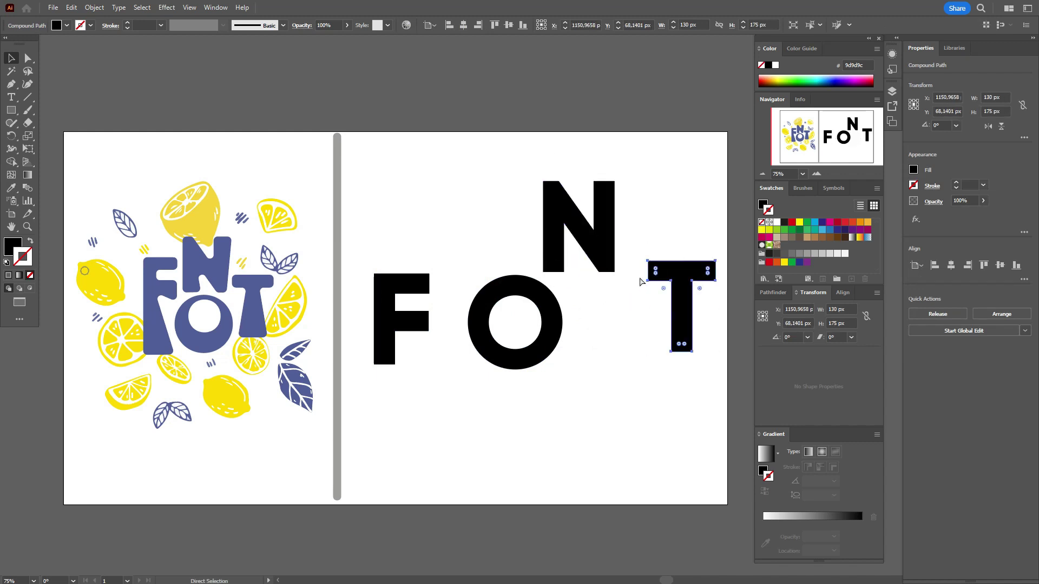
pyautogui.hotkey('ctrl', 'z')
pyautogui.hotkey('ctrl', 'z')
pyautogui.hotkey('ctrl', 'z')
pyautogui.hotkey('ctrl', 'z')
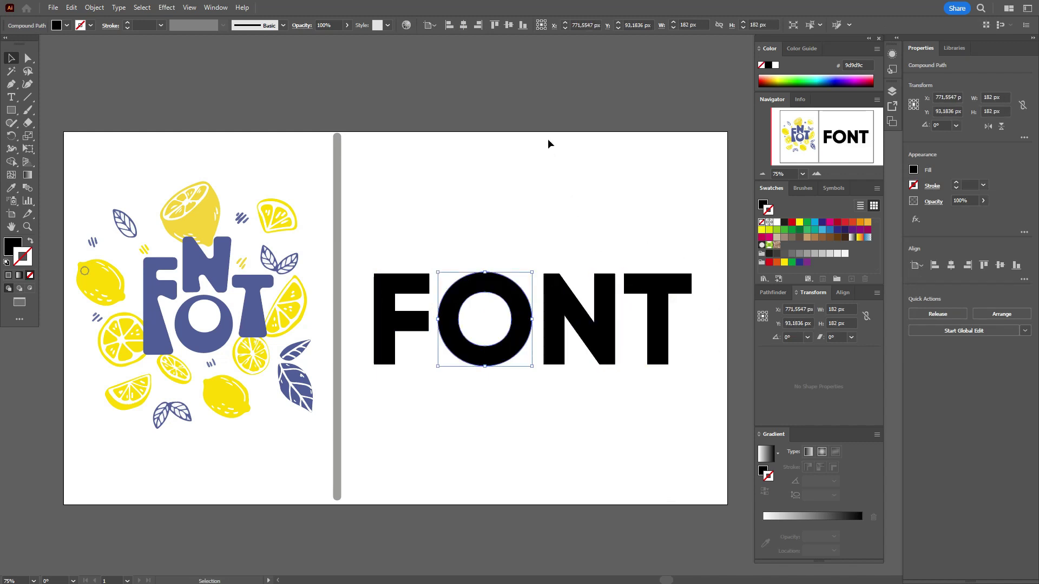
# Step: Deselect, switch to Direct Selection and select the outlined F letter
pyautogui.click(547, 144)
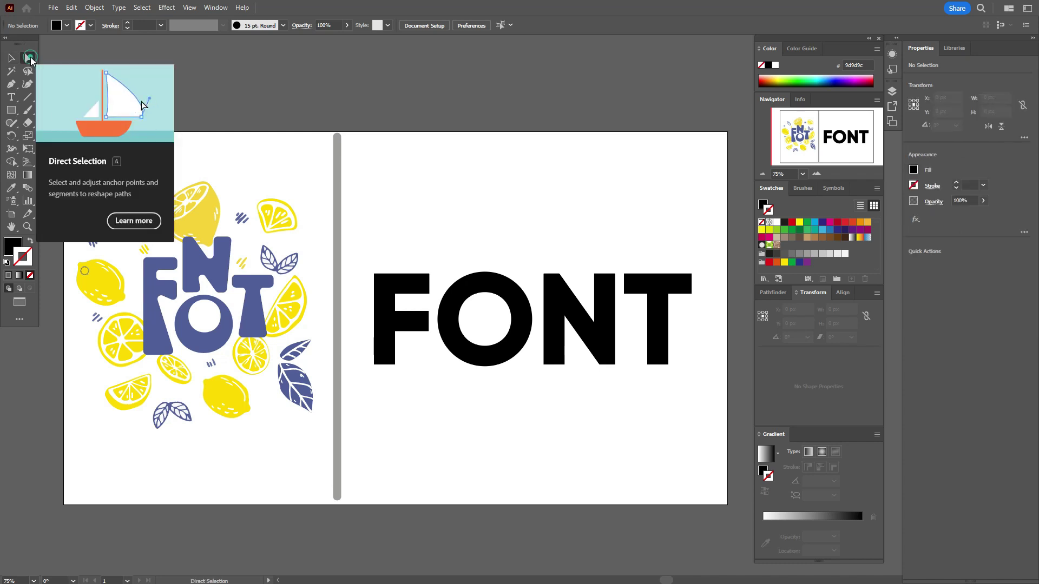
pyautogui.click(29, 57)
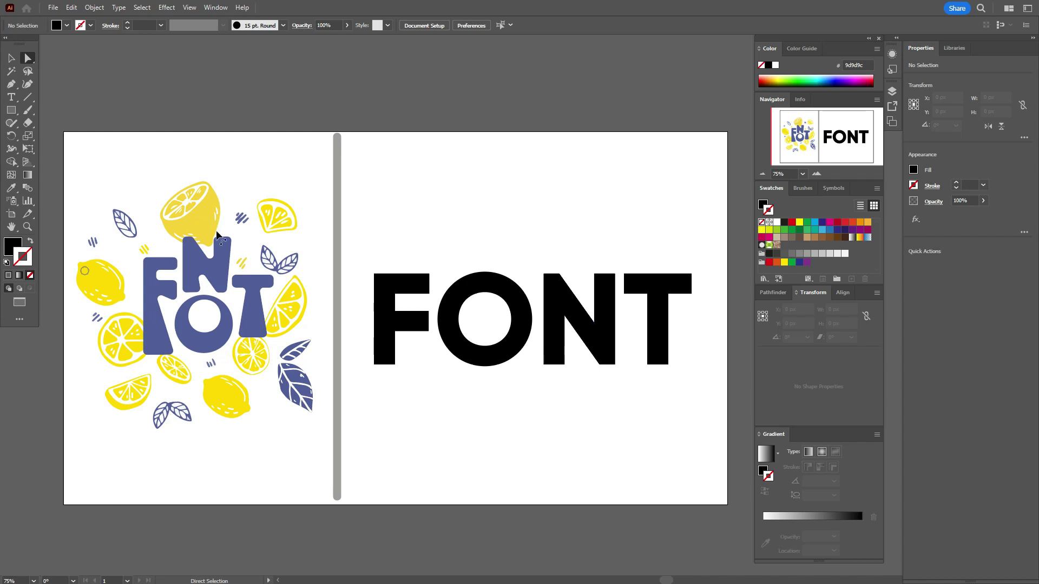
pyautogui.click(378, 296)
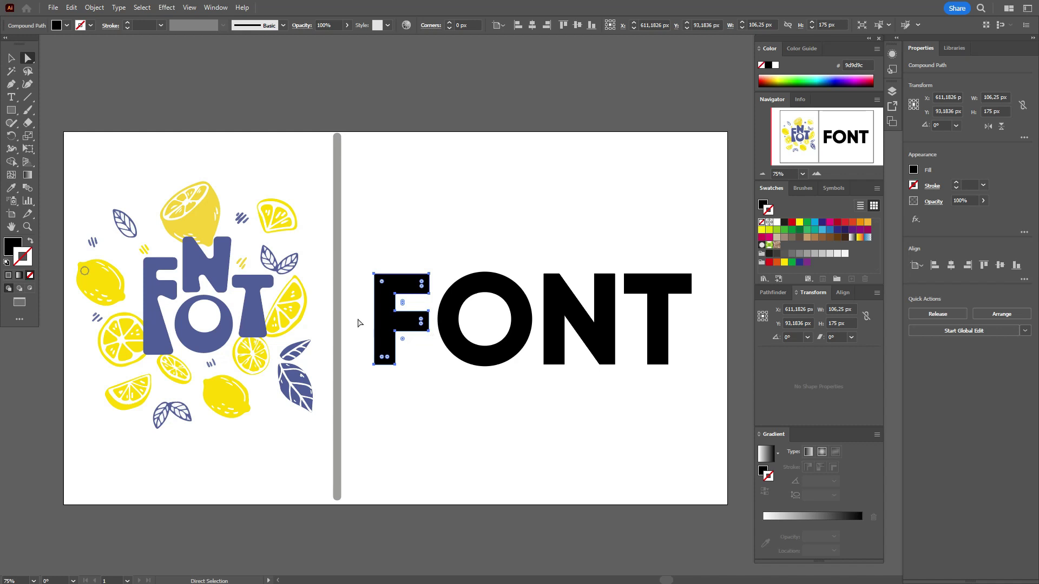
pyautogui.click(209, 225)
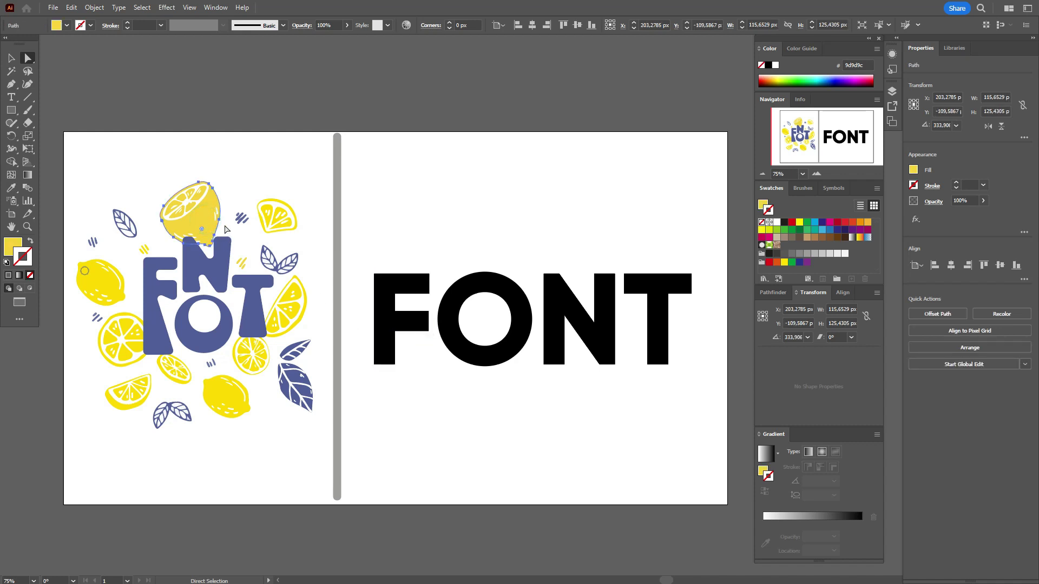
pyautogui.click(407, 287)
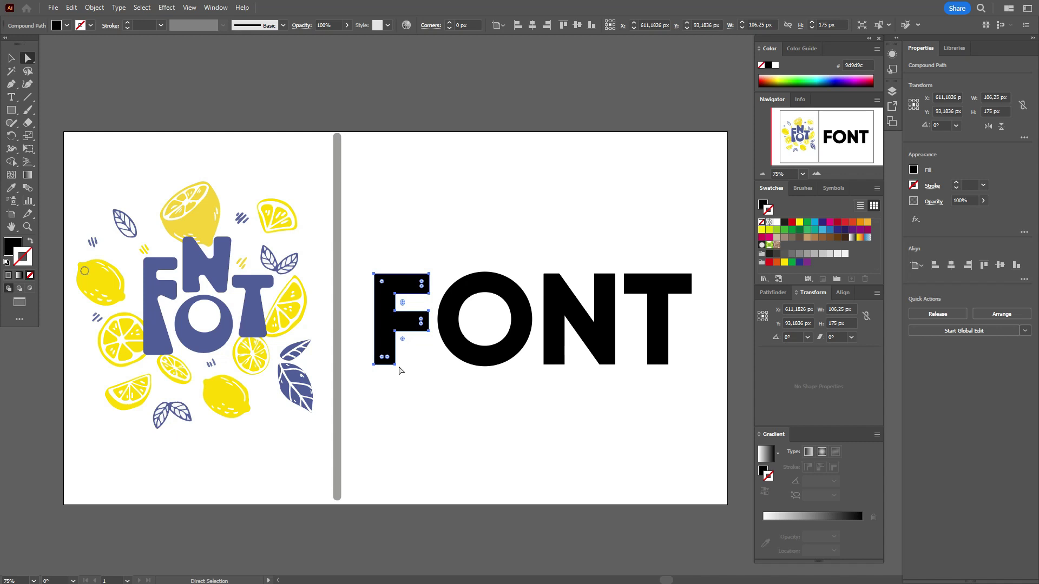
# Step: Lengthen the F's stem by nudging its two bottom anchors down twice with Shift+Down
pyautogui.moveTo(394, 366); pyautogui.dragTo(453, 416)
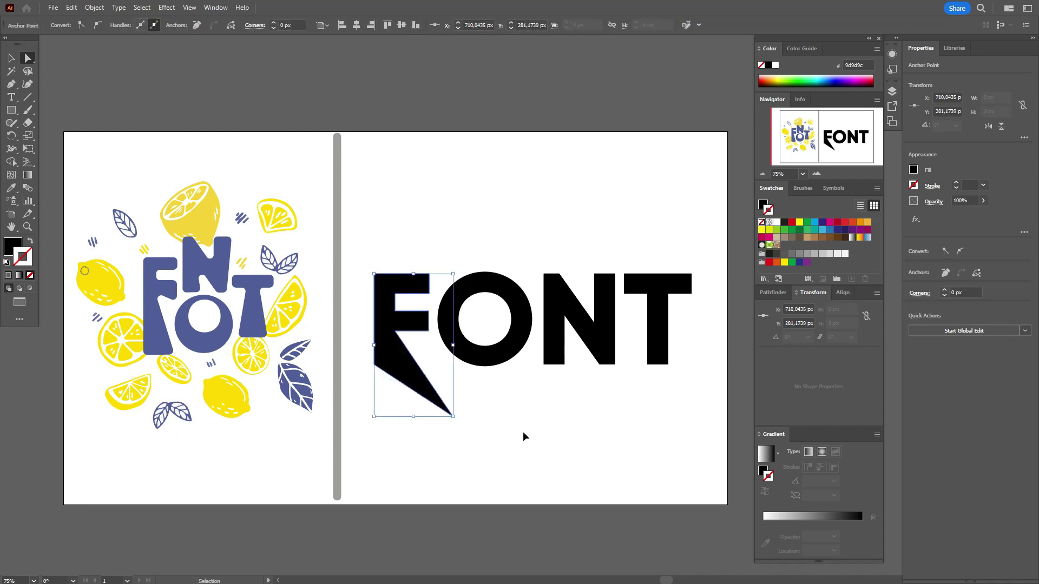
pyautogui.hotkey('ctrl', 'z')
pyautogui.moveTo(354, 360); pyautogui.dragTo(432, 382)
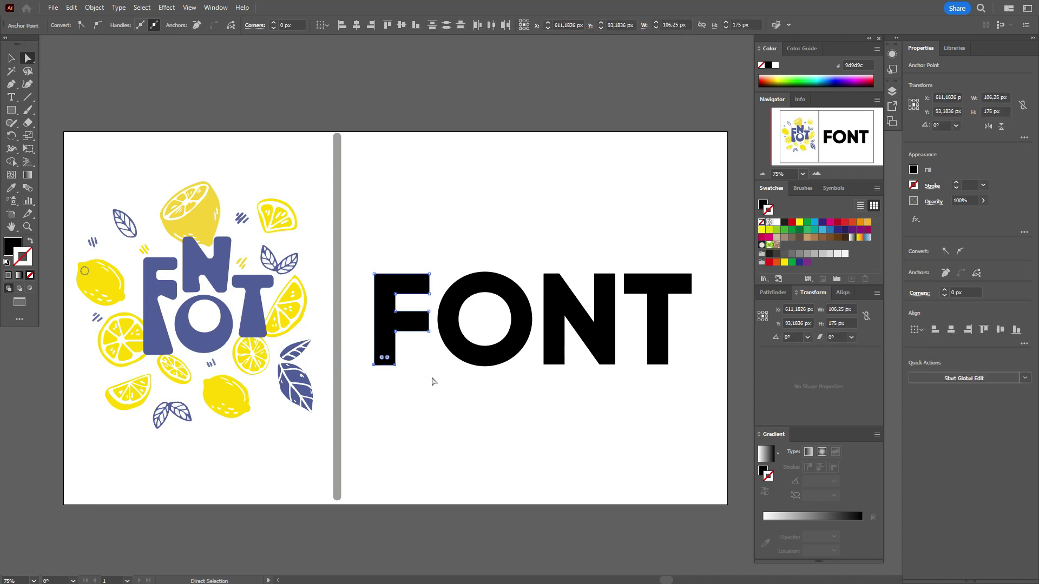
pyautogui.hotkey('shift', 'Down')
pyautogui.hotkey('shift', 'Down')
pyautogui.hotkey('shift', 'Down')
pyautogui.hotkey('shift', 'Down')
pyautogui.hotkey('shift', 'Down')
pyautogui.hotkey('shift', 'Down')
pyautogui.hotkey('shift', 'Down')
pyautogui.hotkey('shift', 'Down')
pyautogui.hotkey('shift', 'Down')
pyautogui.hotkey('shift', 'Down')
pyautogui.hotkey('shift', 'Down')
pyautogui.hotkey('shift', 'Down')
pyautogui.hotkey('shift', 'Down')
pyautogui.hotkey('shift', 'Down')
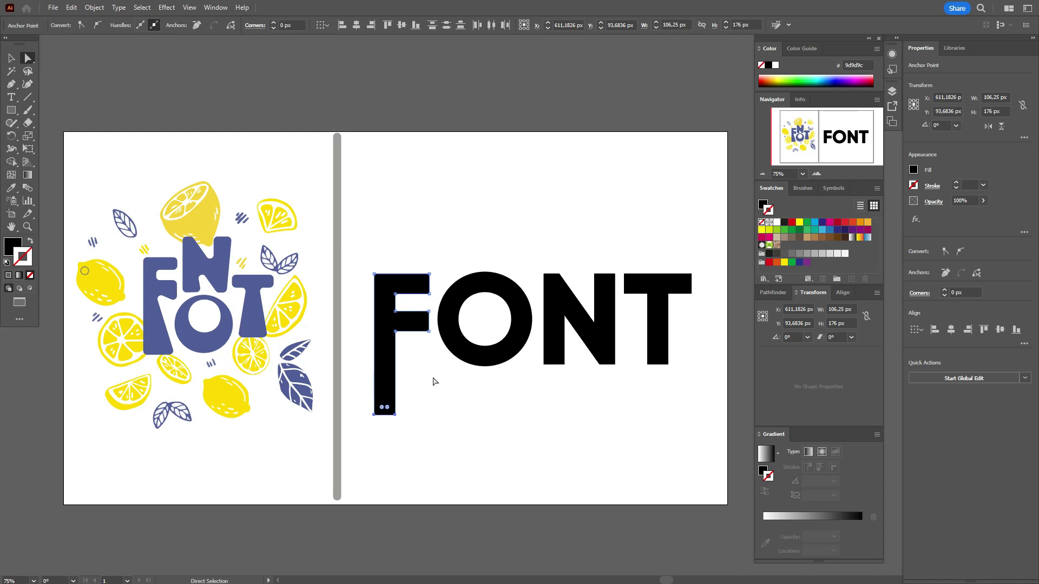
pyautogui.hotkey('shift', 'Down')
pyautogui.hotkey('shift', 'Down')
pyautogui.hotkey('shift', 'Down')
pyautogui.click(460, 403)
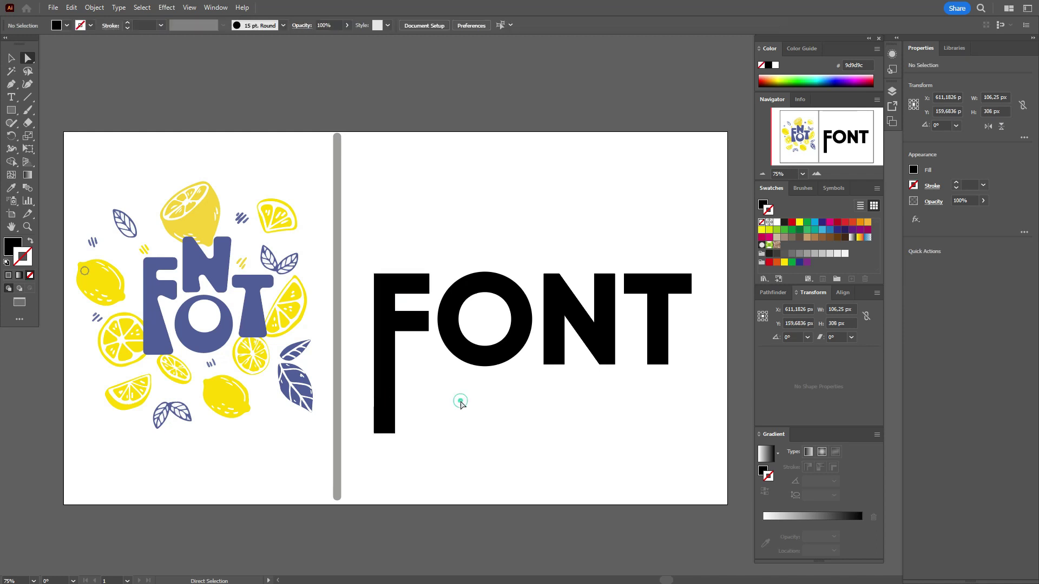
# Step: Try rounding the F's bottom-left corner with live corners, then undo it
pyautogui.click(377, 433)
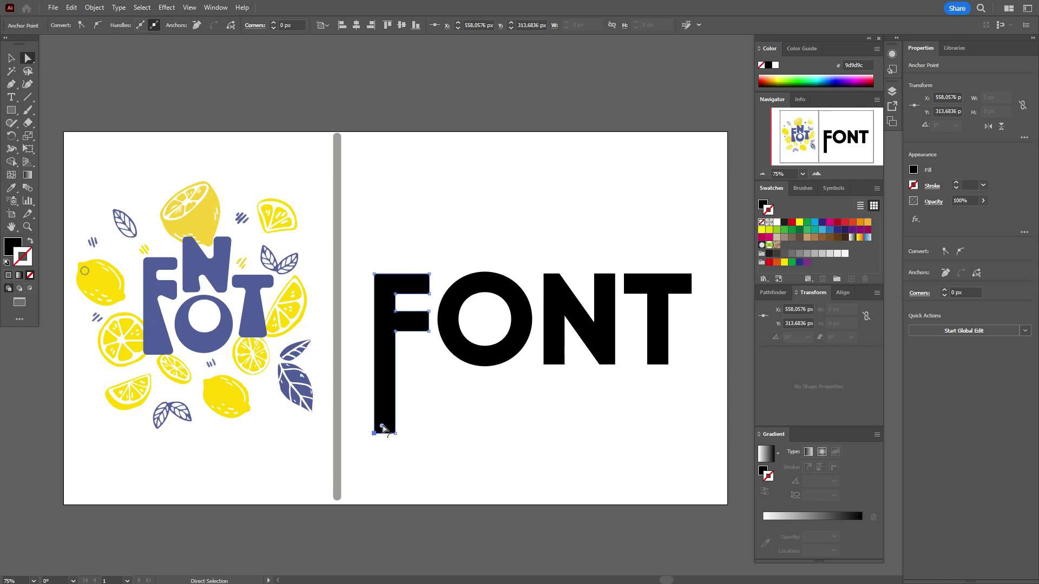
pyautogui.moveTo(382, 428); pyautogui.dragTo(408, 418)
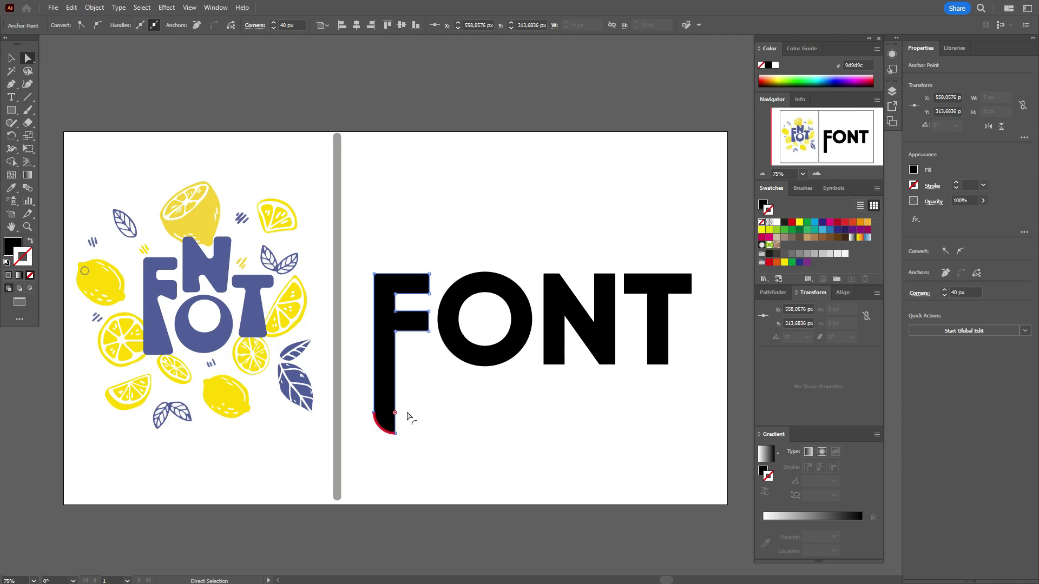
pyautogui.moveTo(408, 415); pyautogui.dragTo(406, 410)
pyautogui.hotkey('ctrl', 'z')
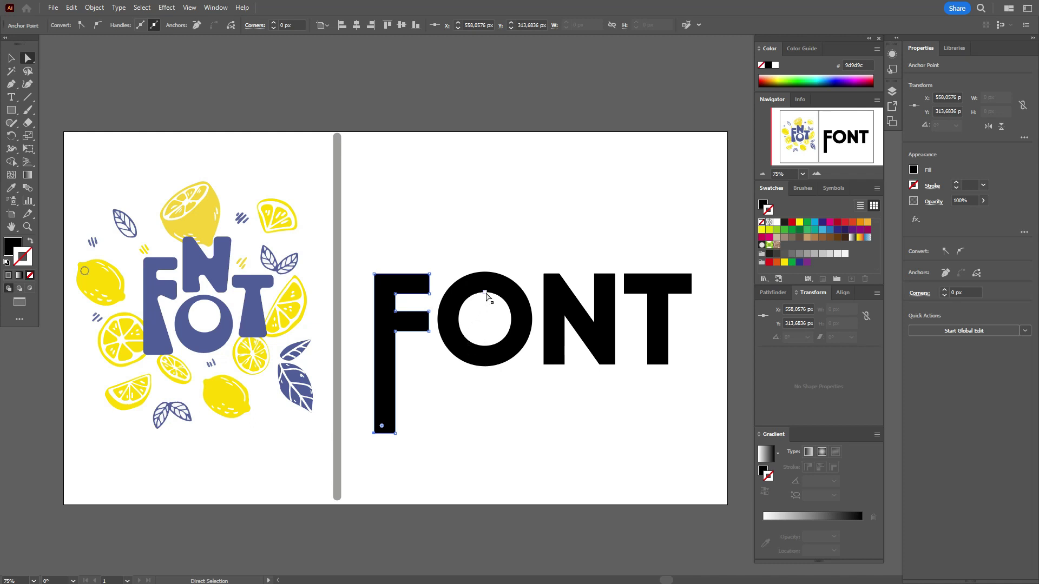
# Step: Select the O's inner hole path and drag it up against the letter's top edge
pyautogui.click(485, 293)
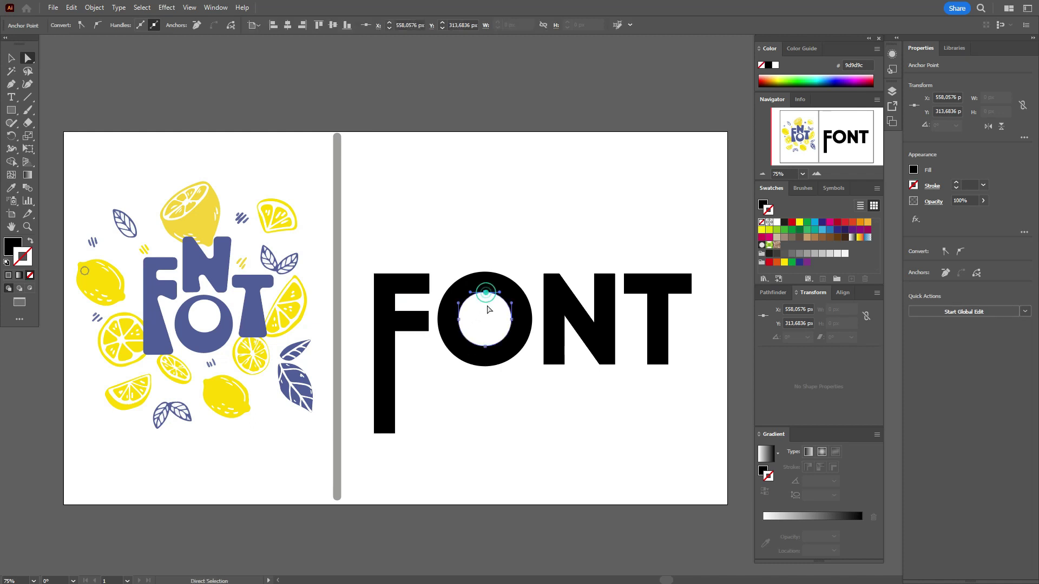
pyautogui.keyDown('alt'); pyautogui.click(459, 320); pyautogui.keyUp('alt')
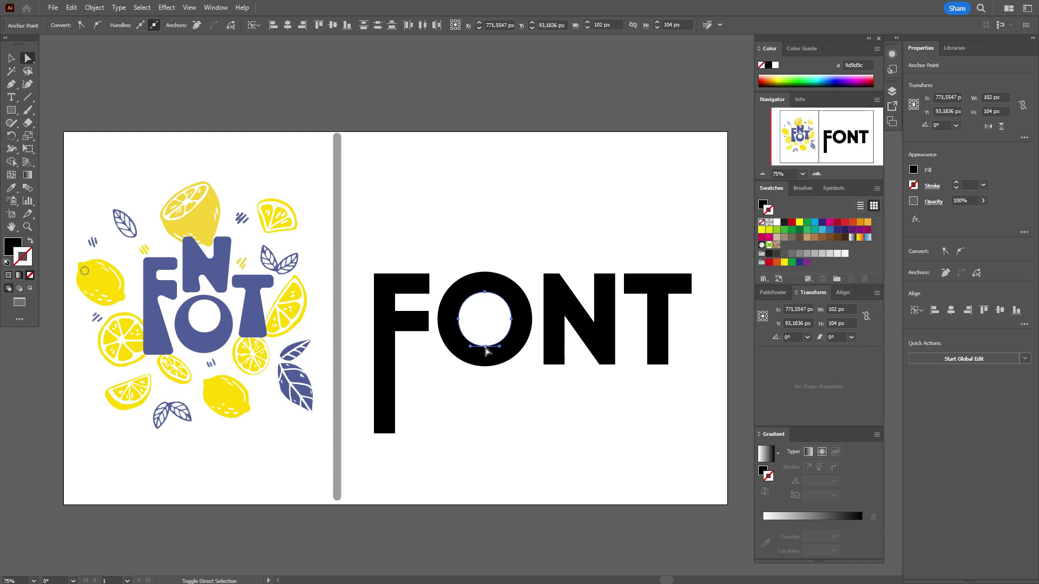
pyautogui.click(485, 350)
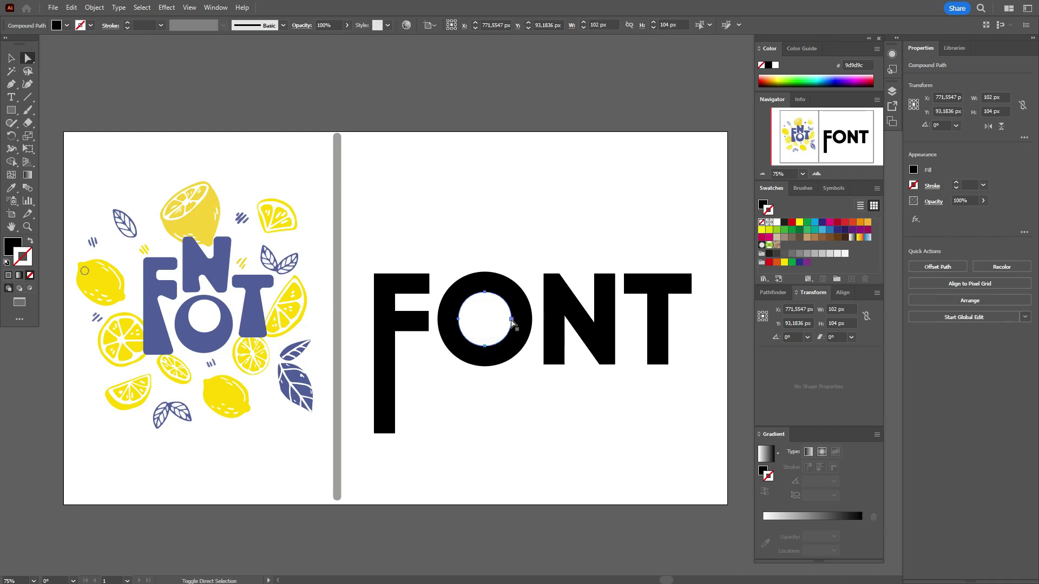
pyautogui.click(511, 320)
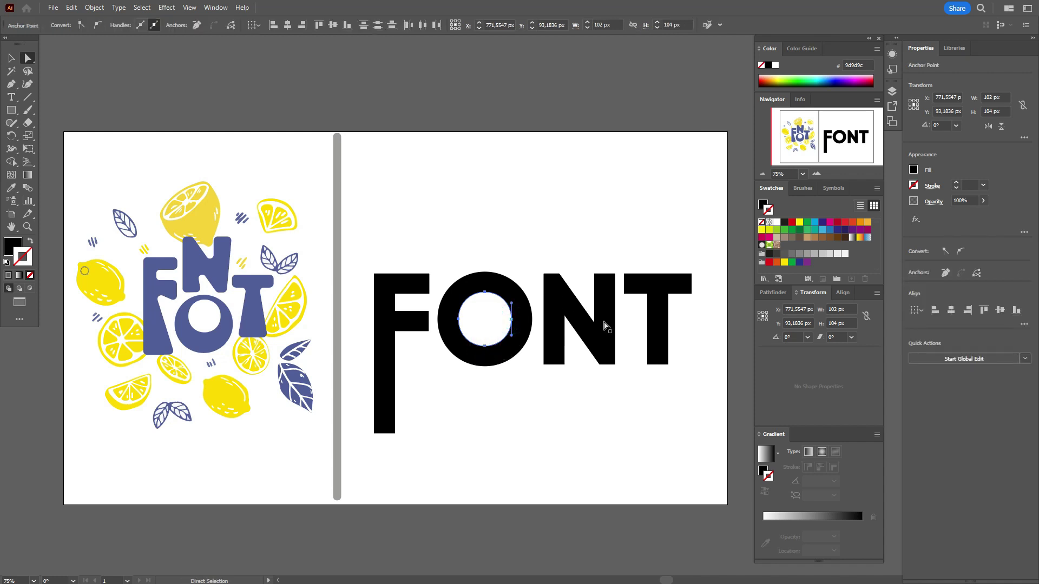
pyautogui.click(513, 324)
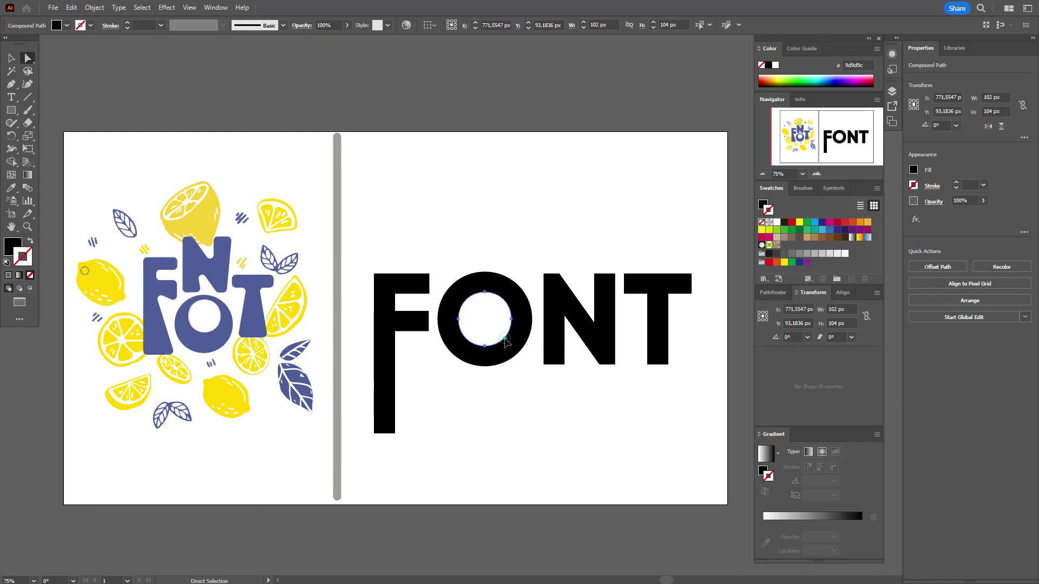
pyautogui.moveTo(504, 339); pyautogui.dragTo(507, 329)
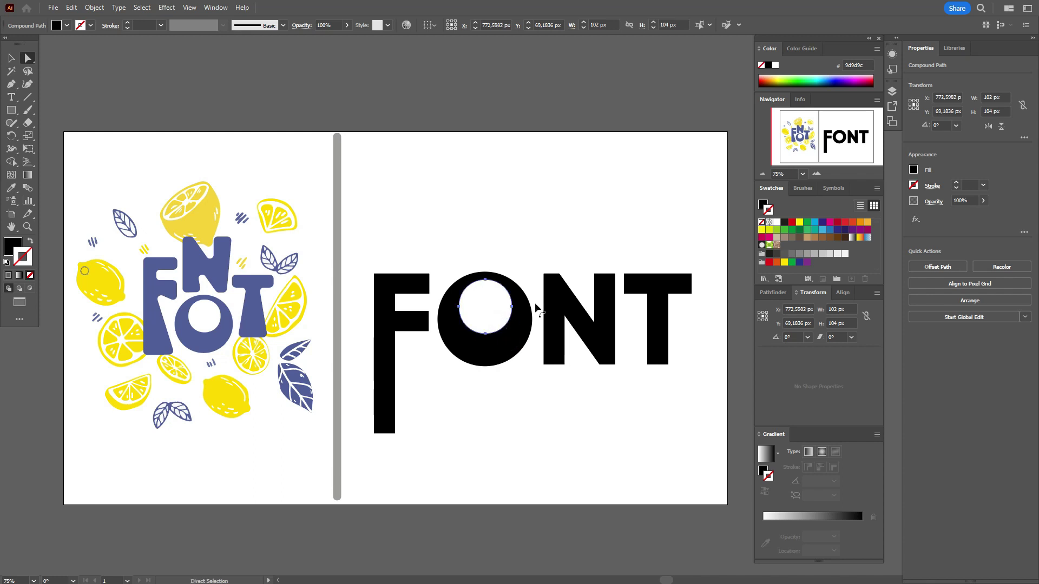
pyautogui.click(537, 230)
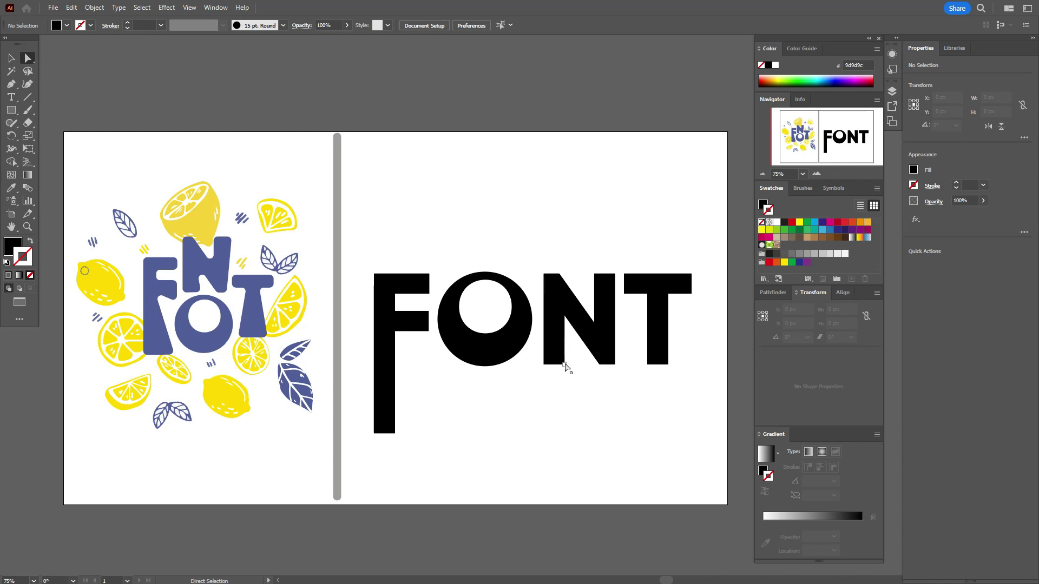
# Step: Select the N and drag a live-corner widget inward to round all its corners
pyautogui.click(564, 316)
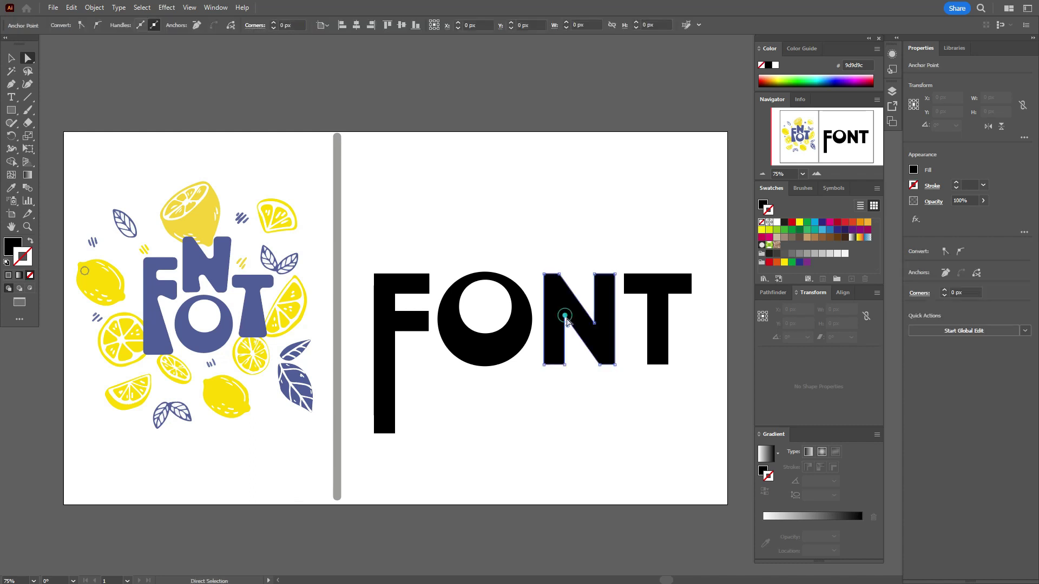
pyautogui.click(594, 335)
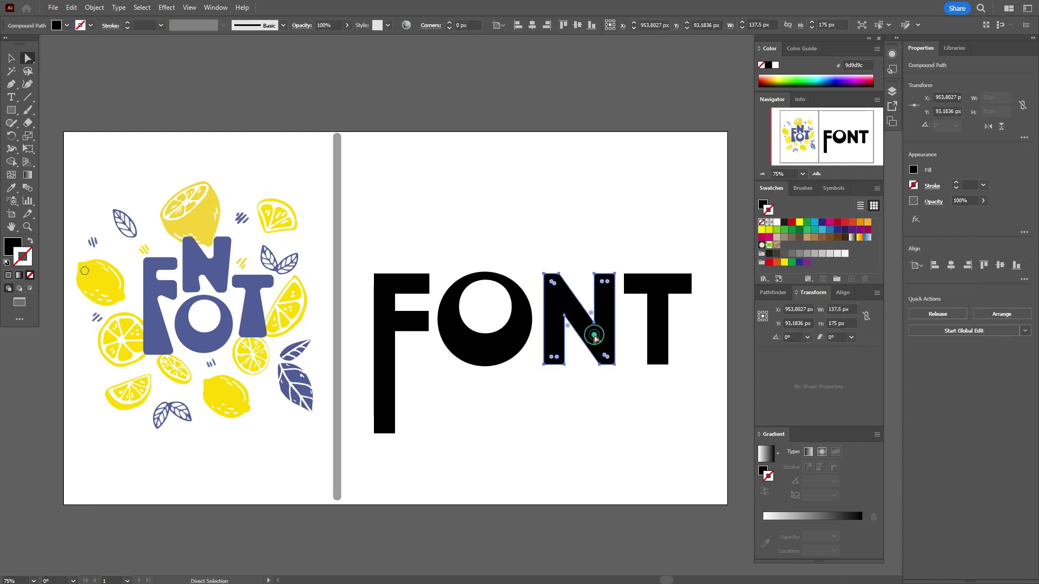
pyautogui.click(595, 240)
pyautogui.click(590, 331)
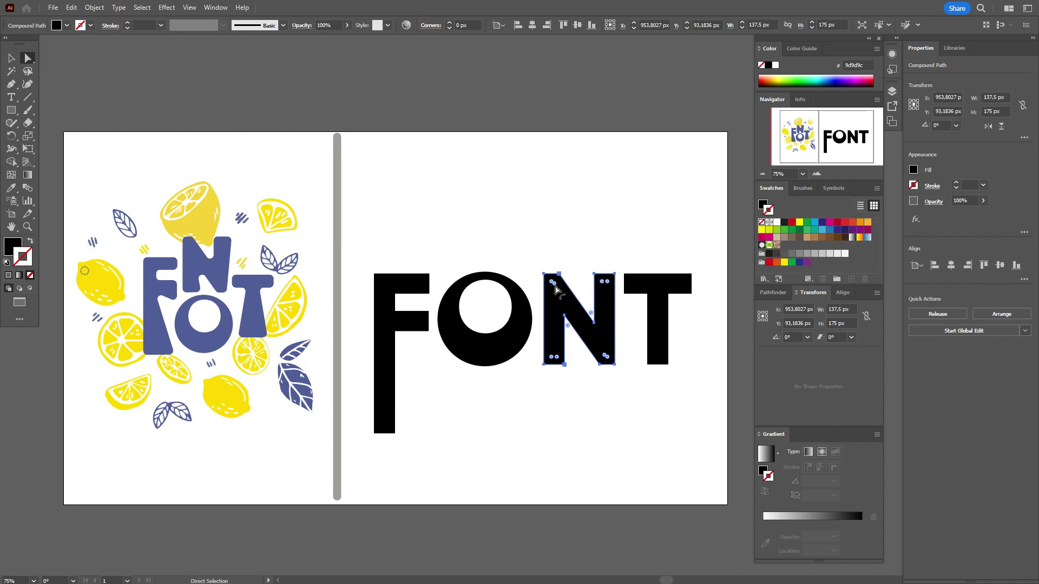
pyautogui.moveTo(555, 289); pyautogui.dragTo(565, 300)
pyautogui.click(611, 241)
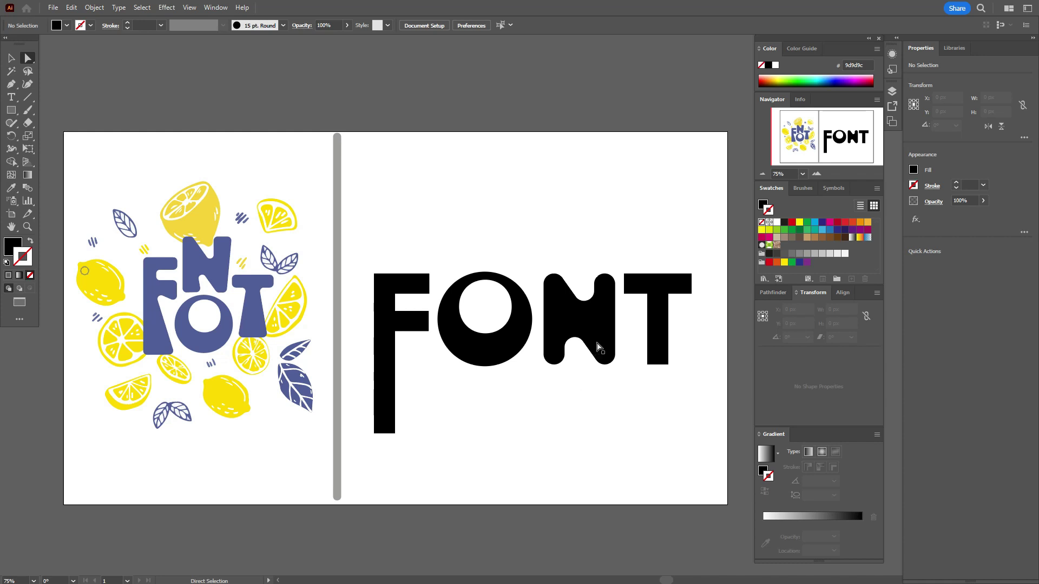
pyautogui.click(647, 365)
pyautogui.moveTo(647, 365); pyautogui.dragTo(704, 383)
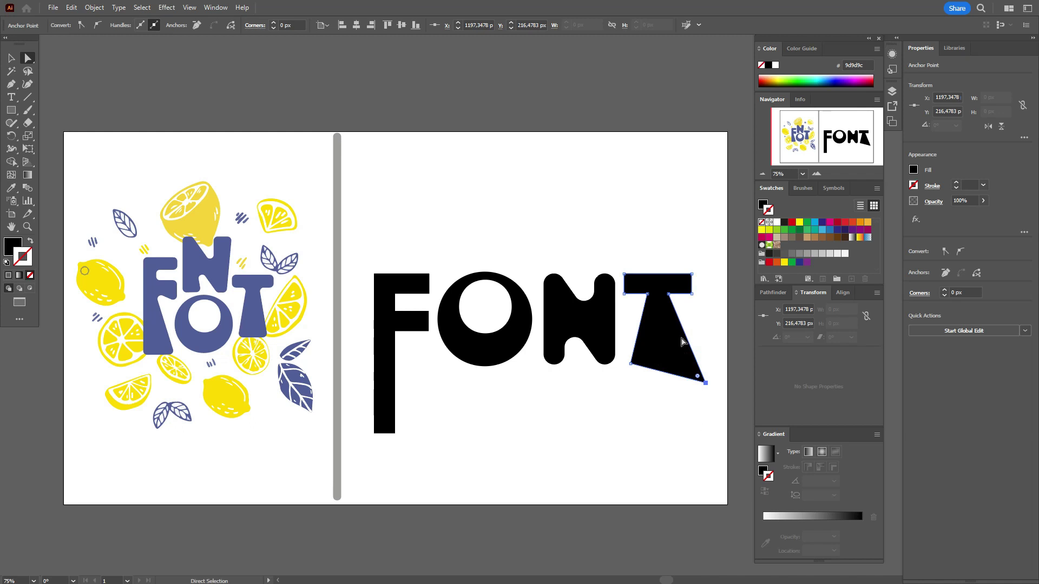
pyautogui.click(668, 293)
pyautogui.moveTo(671, 301); pyautogui.dragTo(697, 320)
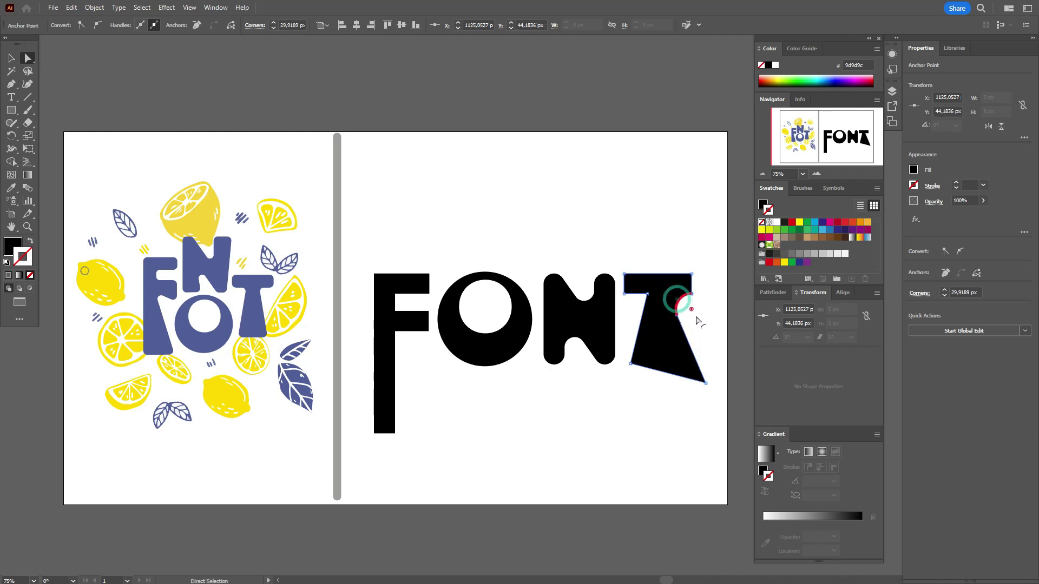
pyautogui.click(653, 248)
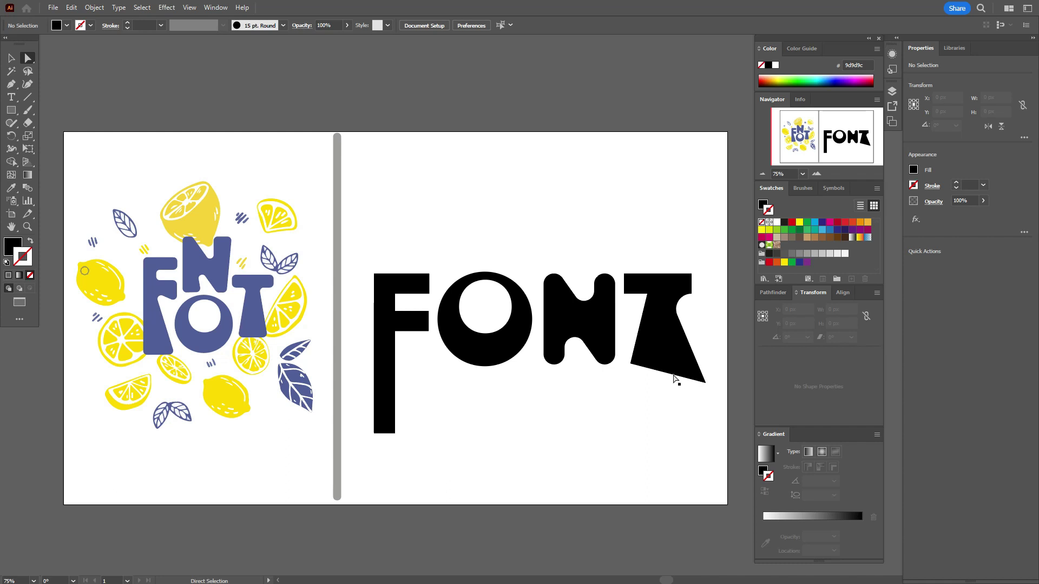
pyautogui.press('ctrl')
pyautogui.hotkey('ctrl', 'z')
pyautogui.hotkey('ctrl', 'z')
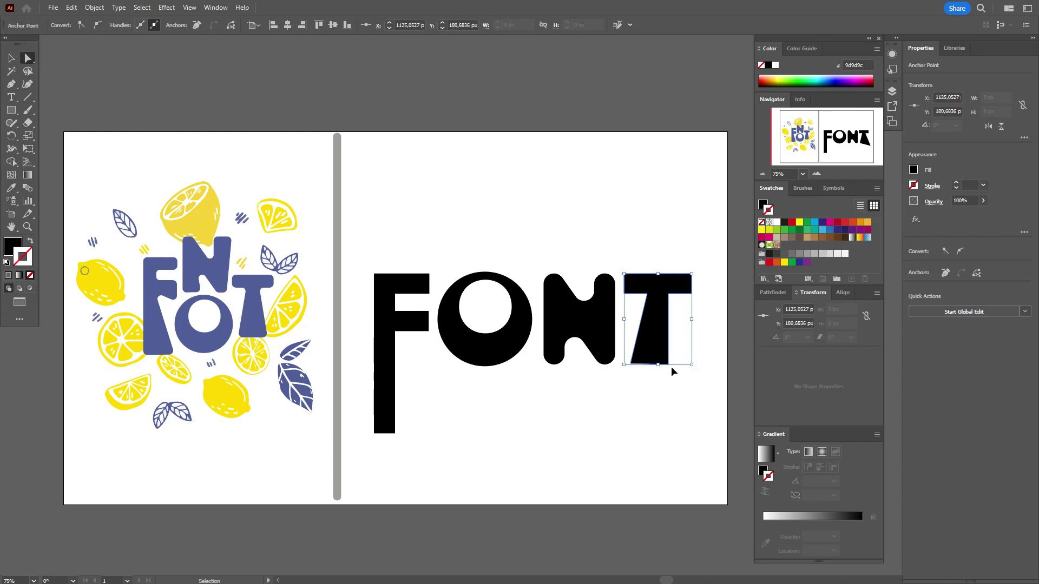
pyautogui.hotkey('ctrl', 'z')
pyautogui.click(678, 394)
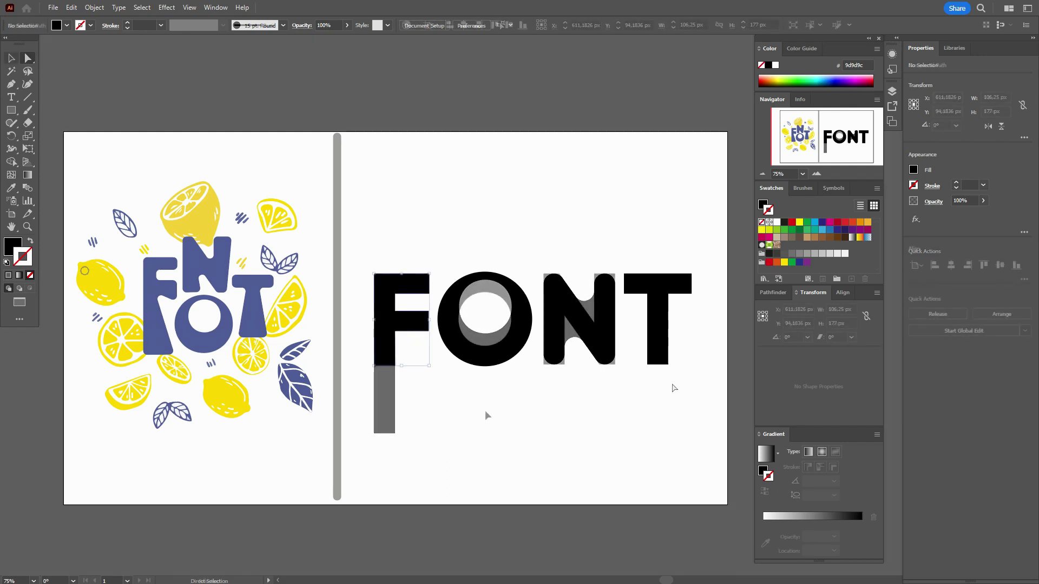
pyautogui.click(484, 411)
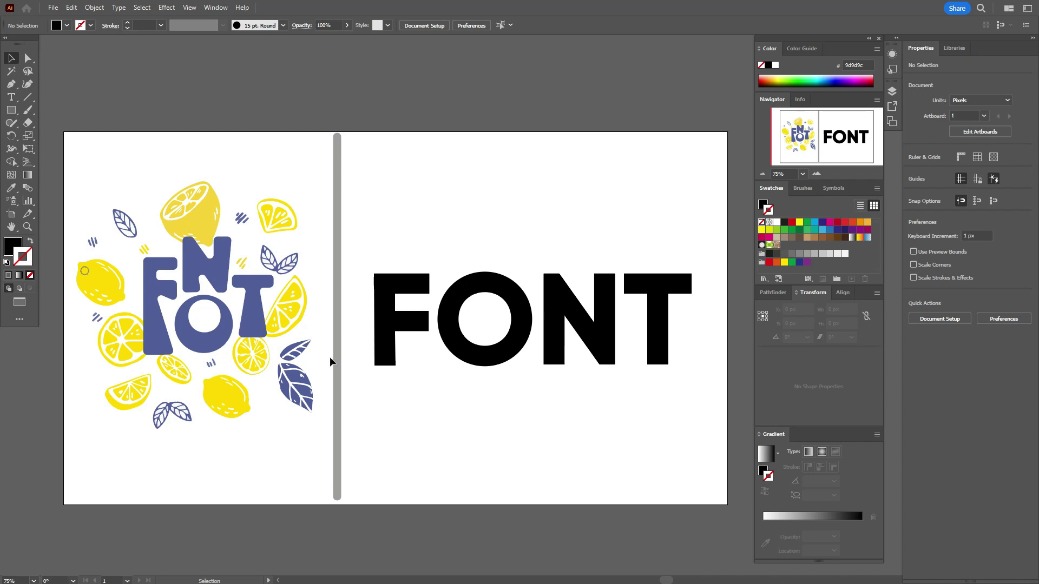
# Step: Nudge the F's bottom anchors down, then push the bottom-right anchor right into a wedge
pyautogui.press('a')
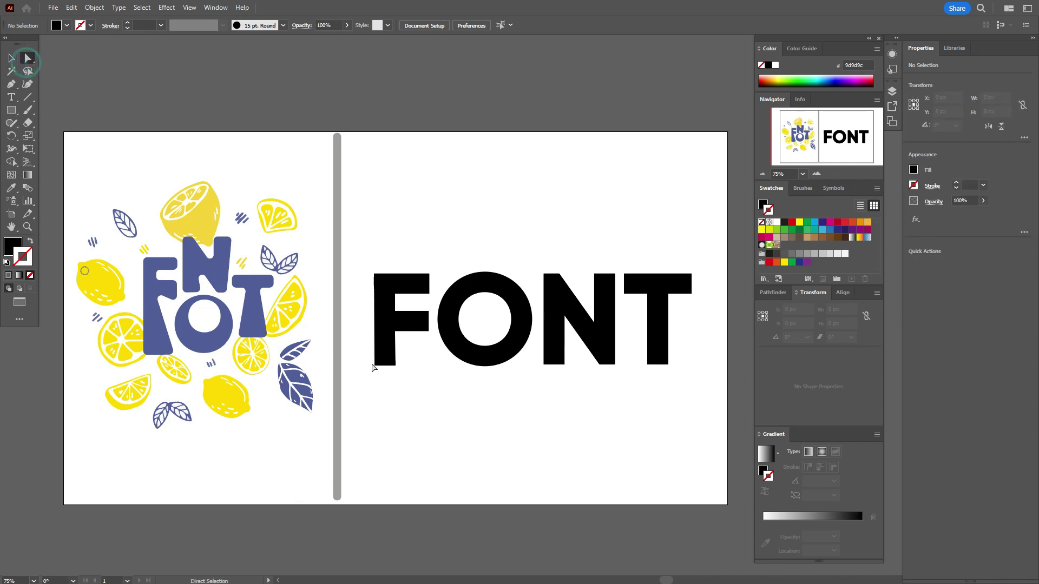
pyautogui.moveTo(364, 356); pyautogui.dragTo(428, 387)
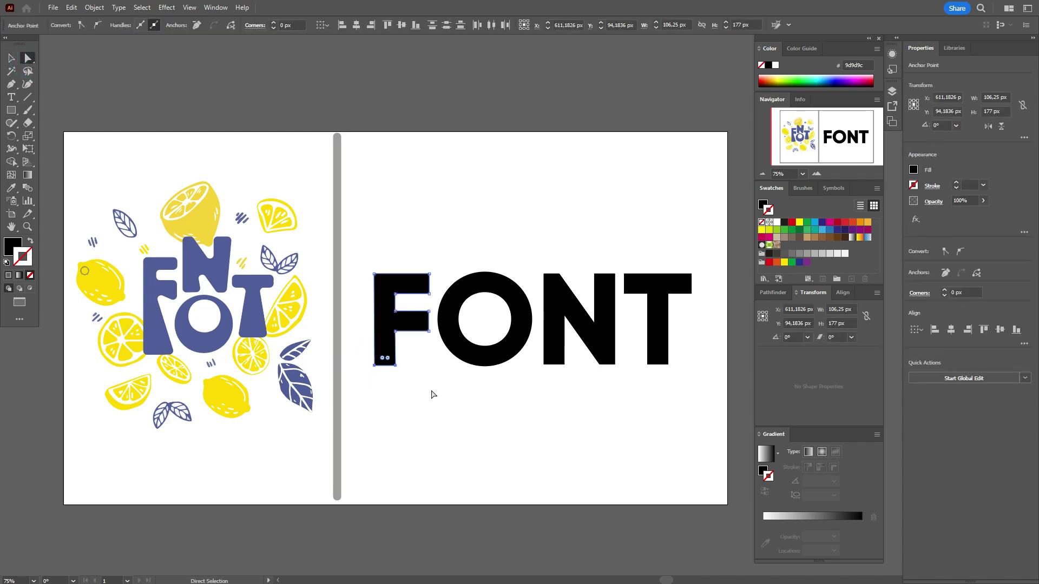
pyautogui.press('Down')
pyautogui.press('Down')
pyautogui.press('Down')
pyautogui.press('Down')
pyautogui.press('Down')
pyautogui.press('Down')
pyautogui.press('Down')
pyautogui.press('Down')
pyautogui.press('Down')
pyautogui.press('Down')
pyautogui.press('Down')
pyautogui.press('Down')
pyautogui.press('Down')
pyautogui.press('Down')
pyautogui.press('Down')
pyautogui.press('Down')
pyautogui.press('Down')
pyautogui.press('Down')
pyautogui.press('Down')
pyautogui.press('Down')
pyautogui.press('Down')
pyautogui.press('Down')
pyautogui.press('Down')
pyautogui.press('Down')
pyautogui.press('Down')
pyautogui.press('Down')
pyautogui.press('Down')
pyautogui.press('Down')
pyautogui.press('Down')
pyautogui.press('Down')
pyautogui.press('Down')
pyautogui.press('Down')
pyautogui.press('Down')
pyautogui.press('Down')
pyautogui.press('Down')
pyautogui.press('Down')
pyautogui.press('Down')
pyautogui.press('Down')
pyautogui.press('Down')
pyautogui.press('Down')
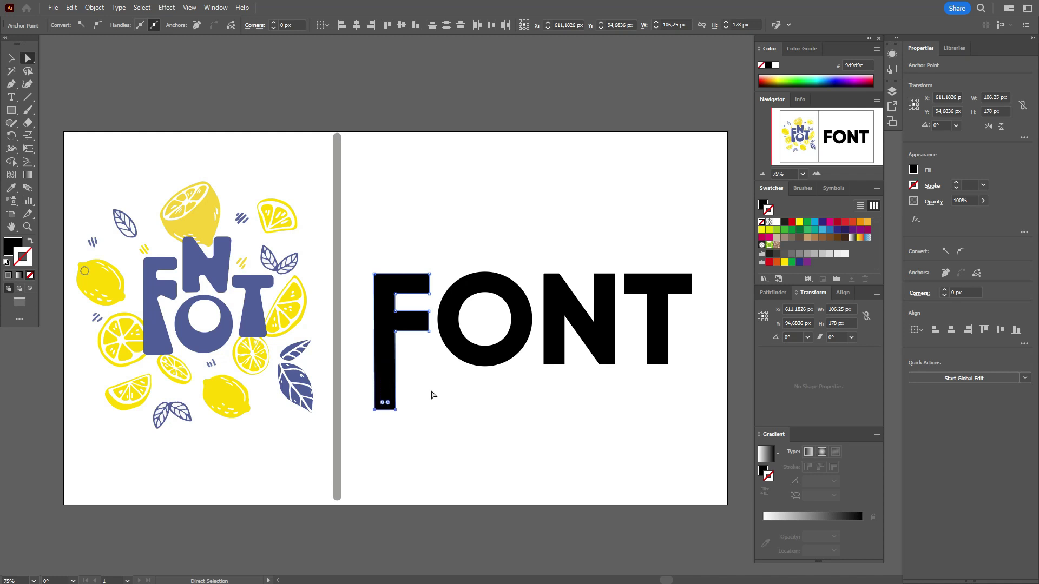
pyautogui.click(394, 414)
pyautogui.press('Right')
pyautogui.press('Right')
pyautogui.press('Right')
pyautogui.press('Right')
pyautogui.press('Right')
pyautogui.press('Right')
pyautogui.press('Right')
pyautogui.press('Right')
pyautogui.press('Right')
pyautogui.press('Right')
pyautogui.press('Right')
pyautogui.press('Right')
pyautogui.press('Right')
pyautogui.press('Right')
pyautogui.press('Right')
pyautogui.press('Right')
pyautogui.press('Right')
pyautogui.press('Right')
pyautogui.press('Right')
pyautogui.press('Right')
pyautogui.press('Right')
pyautogui.press('Right')
pyautogui.press('Right')
pyautogui.press('Right')
pyautogui.press('Right')
pyautogui.press('Right')
pyautogui.press('Right')
pyautogui.press('Right')
pyautogui.press('Right')
pyautogui.press('Right')
pyautogui.press('Right')
pyautogui.press('Right')
pyautogui.press('Right')
pyautogui.press('Right')
pyautogui.press('Right')
pyautogui.press('Right')
pyautogui.press('Right')
pyautogui.press('Right')
pyautogui.press('Right')
pyautogui.press('Right')
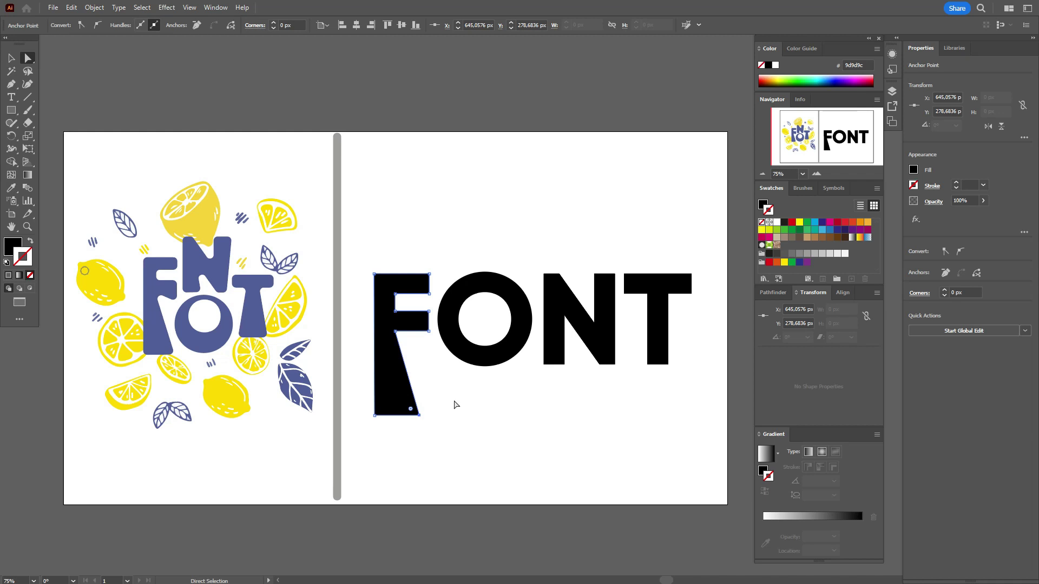
pyautogui.click(433, 365)
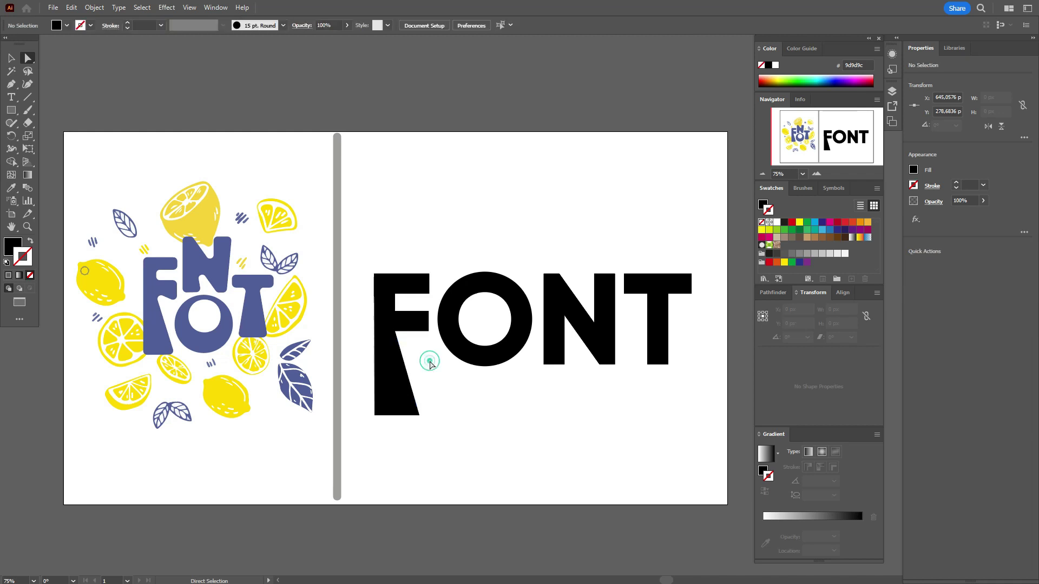
# Step: Select the O's whole inner hole and nudge it up three times to Y 68.1836 px
pyautogui.click(520, 340)
pyautogui.click(458, 319)
pyautogui.keyDown('shift'); pyautogui.click(484, 293); pyautogui.keyUp('shift')
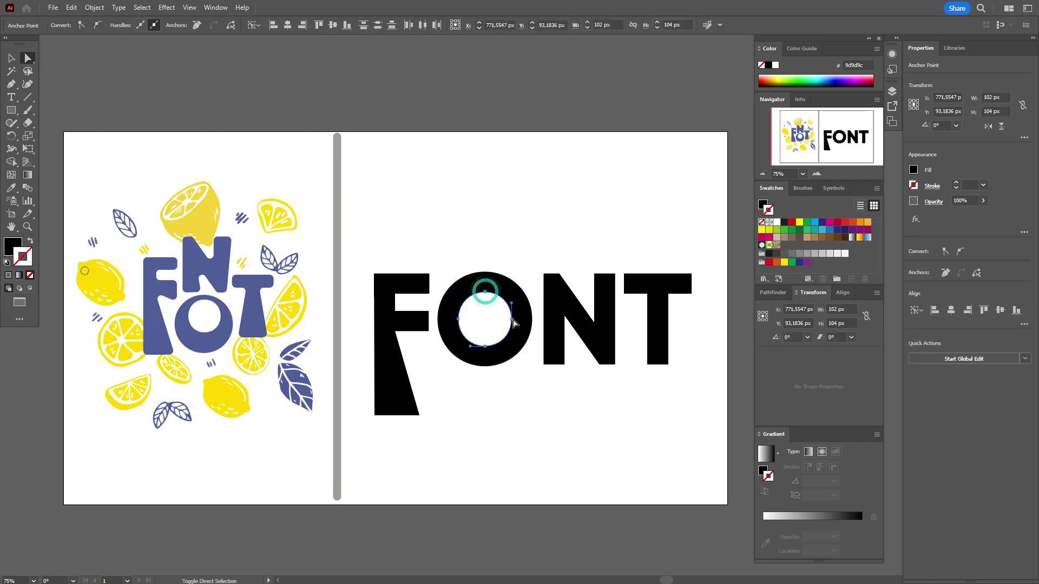
pyautogui.click(512, 320)
pyautogui.click(488, 301)
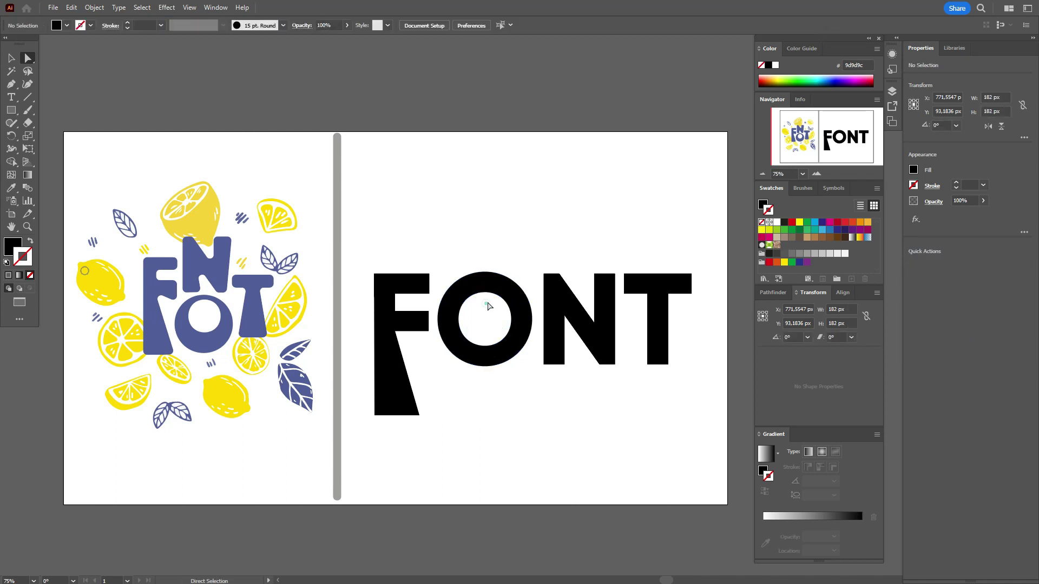
pyautogui.click(484, 292)
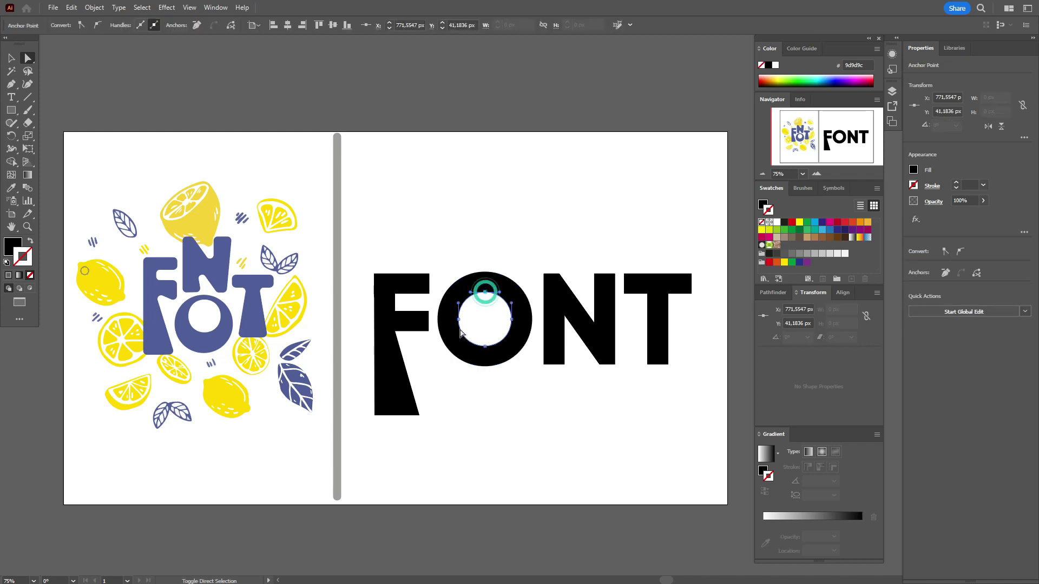
pyautogui.keyDown('shift'); pyautogui.click(485, 347); pyautogui.keyUp('shift')
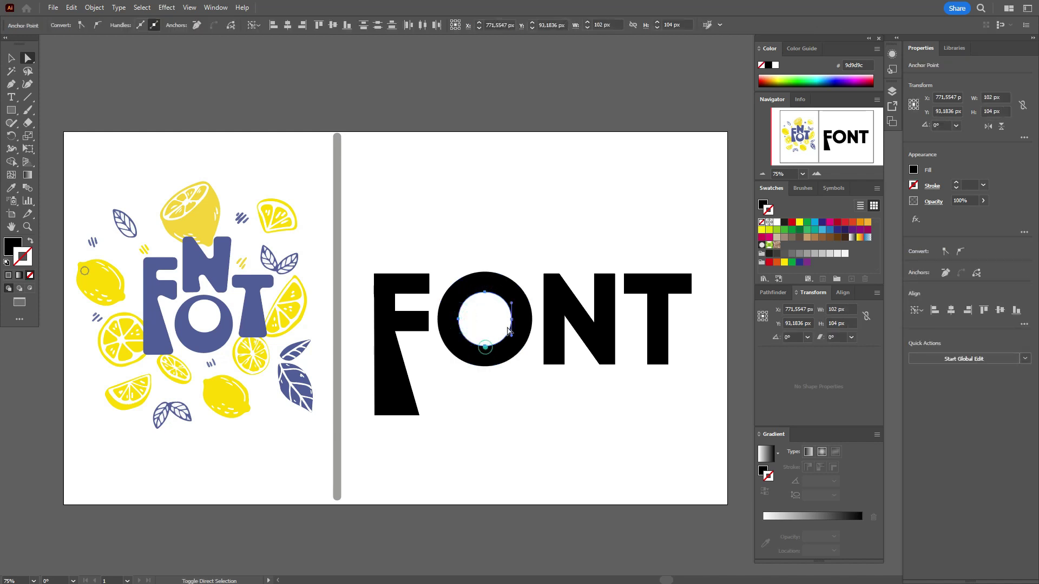
pyautogui.keyDown('alt'); pyautogui.click(511, 324); pyautogui.keyUp('alt')
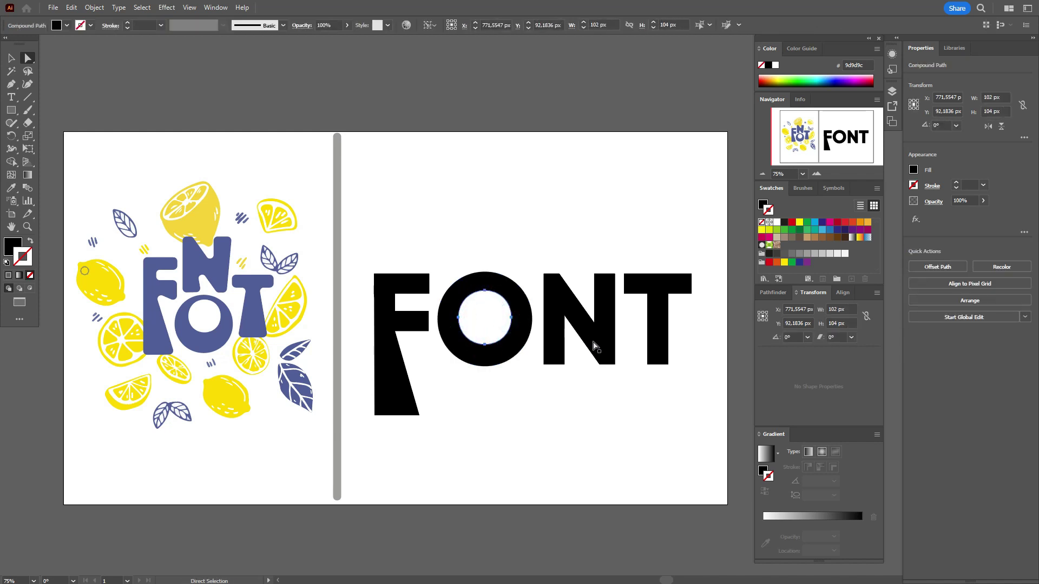
pyautogui.press('Up')
pyautogui.press('Up')
pyautogui.press('Up')
pyautogui.press('Up')
pyautogui.press('Up')
pyautogui.press('Up')
pyautogui.press('Up')
pyautogui.press('Up')
pyautogui.press('Up')
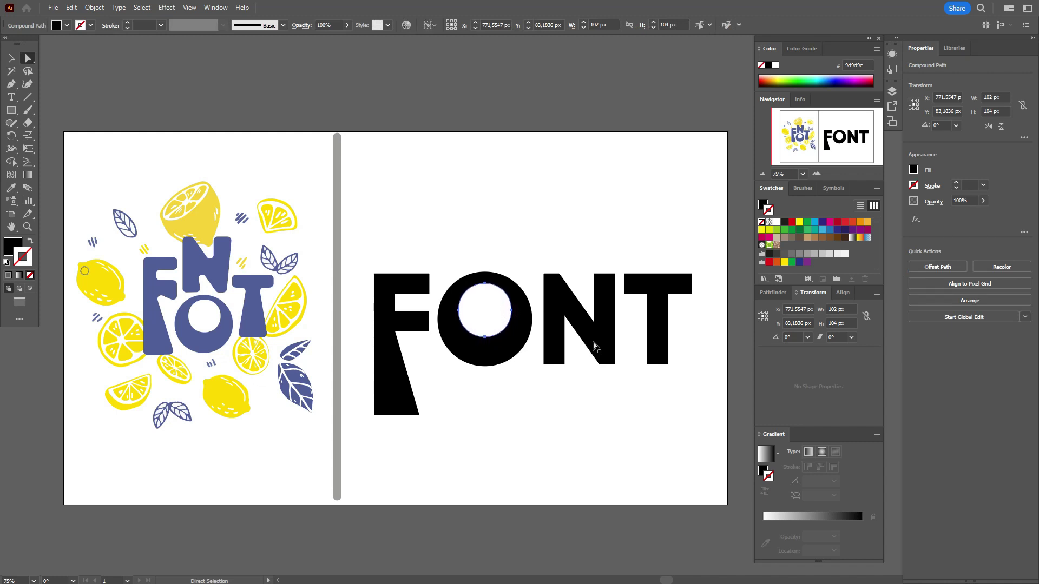
pyautogui.press('Up')
pyautogui.press('Up')
pyautogui.press('Up')
pyautogui.press('Up')
pyautogui.press('Up')
pyautogui.press('Up')
pyautogui.press('Up')
pyautogui.press('Up')
pyautogui.press('Up')
pyautogui.press('Up')
pyautogui.press('Up')
pyautogui.press('Up')
pyautogui.press('Up')
pyautogui.press('Up')
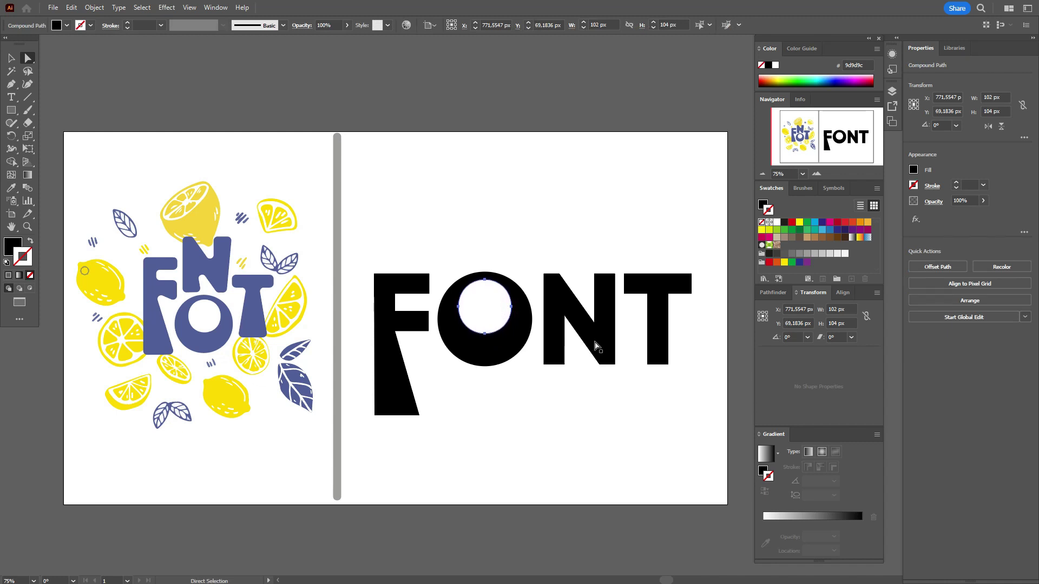
pyautogui.press('Up')
# Step: Shift the N's inner bottom point right and its top inner point left
pyautogui.click(565, 364)
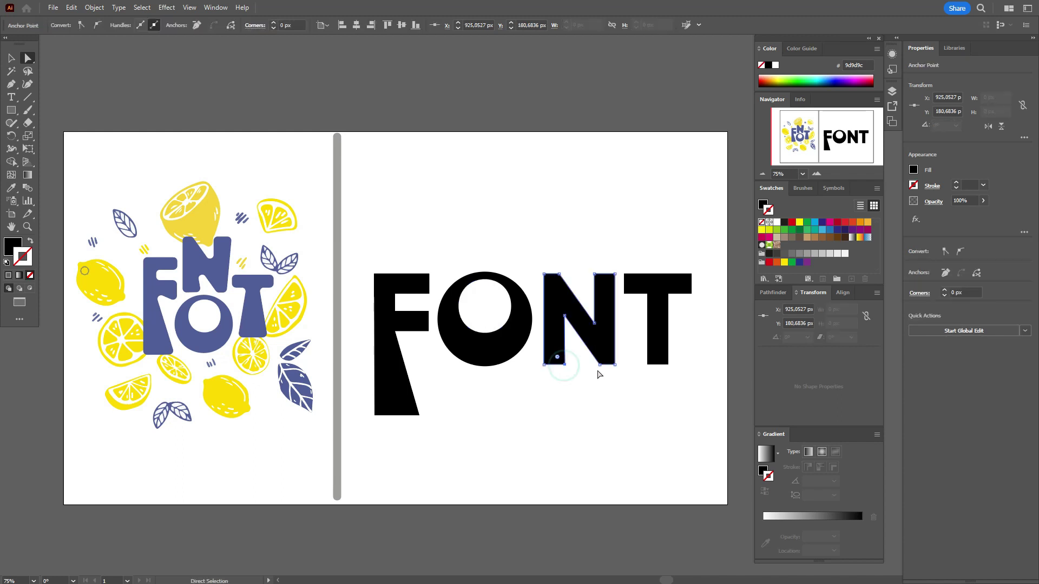
pyautogui.press('Right')
pyautogui.press('Right')
pyautogui.press('Right')
pyautogui.press('Right')
pyautogui.press('Right')
pyautogui.press('Right')
pyautogui.press('Right')
pyautogui.press('Right')
pyautogui.moveTo(594, 274); pyautogui.dragTo(589, 274)
pyautogui.click(641, 250)
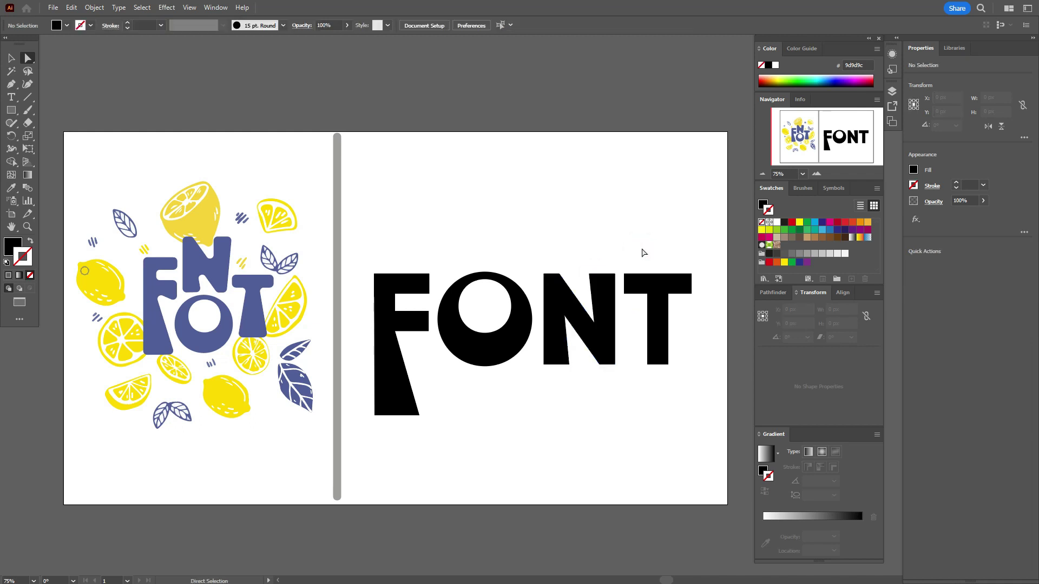
# Step: Flare the T's stem base by moving its bottom-left point left and bottom-right point outward
pyautogui.click(648, 364)
pyautogui.hotkey('shift', 'Left')
pyautogui.hotkey('shift', 'Left')
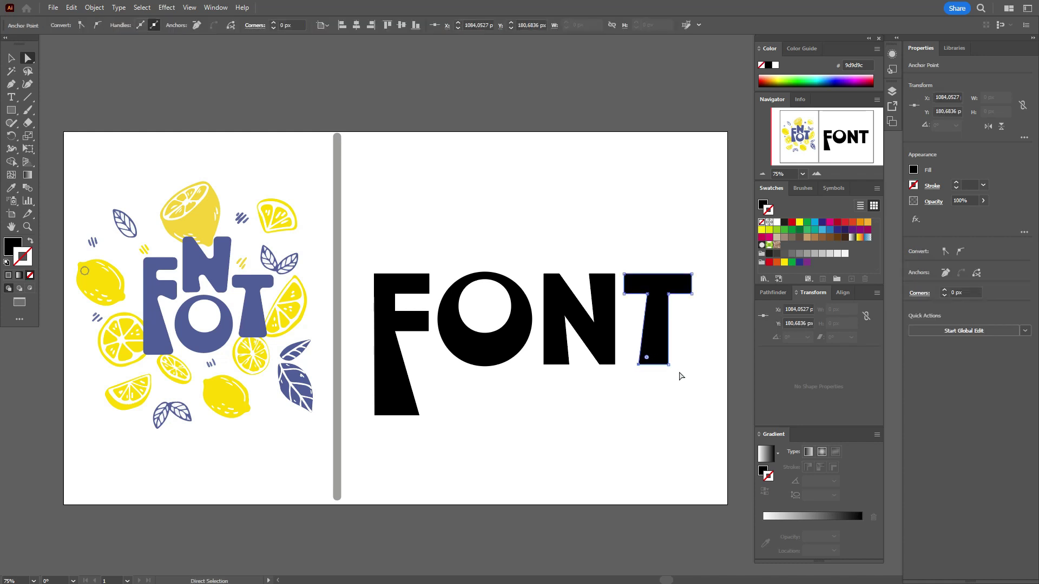
pyautogui.click(668, 368)
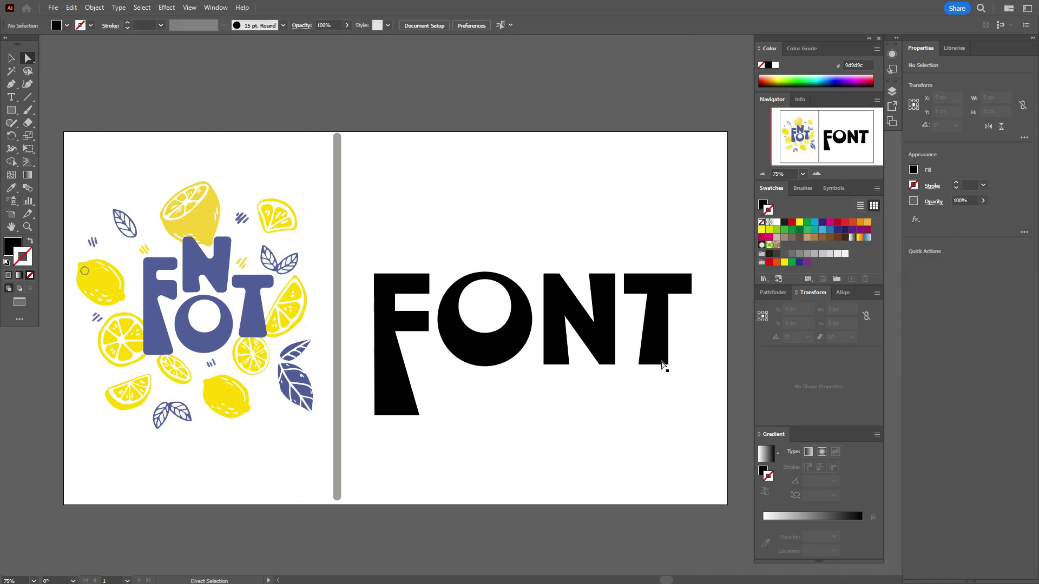
pyautogui.click(660, 359)
pyautogui.moveTo(668, 364); pyautogui.dragTo(680, 365)
pyautogui.click(689, 382)
# Step: Drop the O lower, place the N above it and shorten the N's height
pyautogui.click(11, 58)
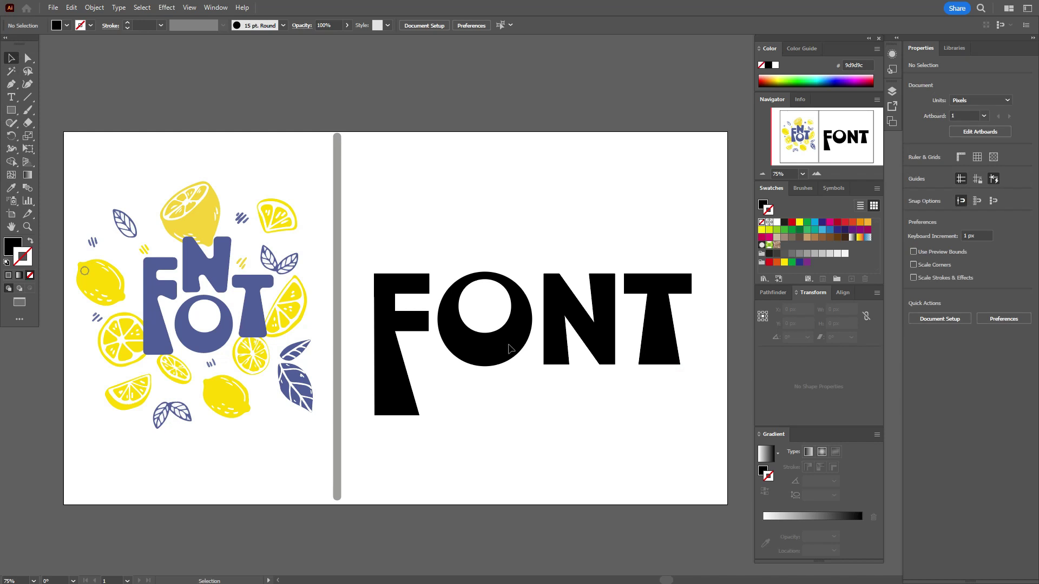
pyautogui.moveTo(500, 322); pyautogui.dragTo(505, 382)
pyautogui.moveTo(602, 337); pyautogui.dragTo(498, 294)
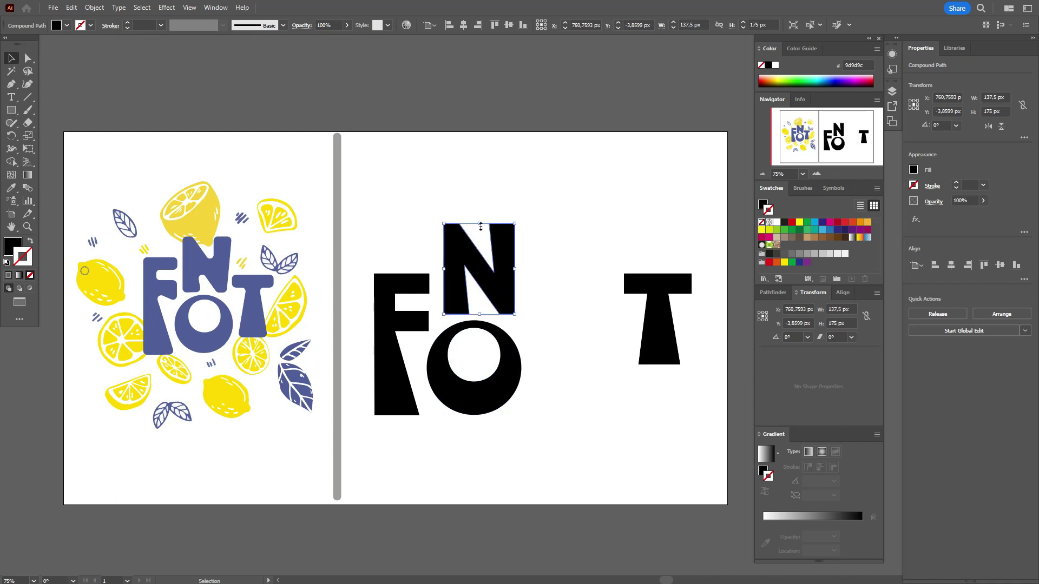
pyautogui.moveTo(481, 227); pyautogui.dragTo(483, 235)
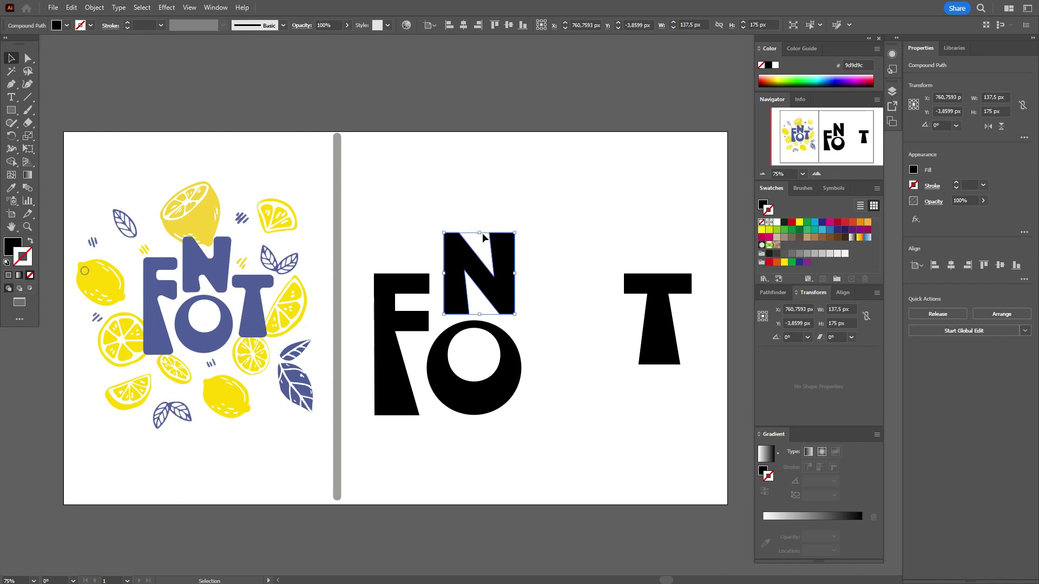
pyautogui.moveTo(482, 232); pyautogui.dragTo(483, 236)
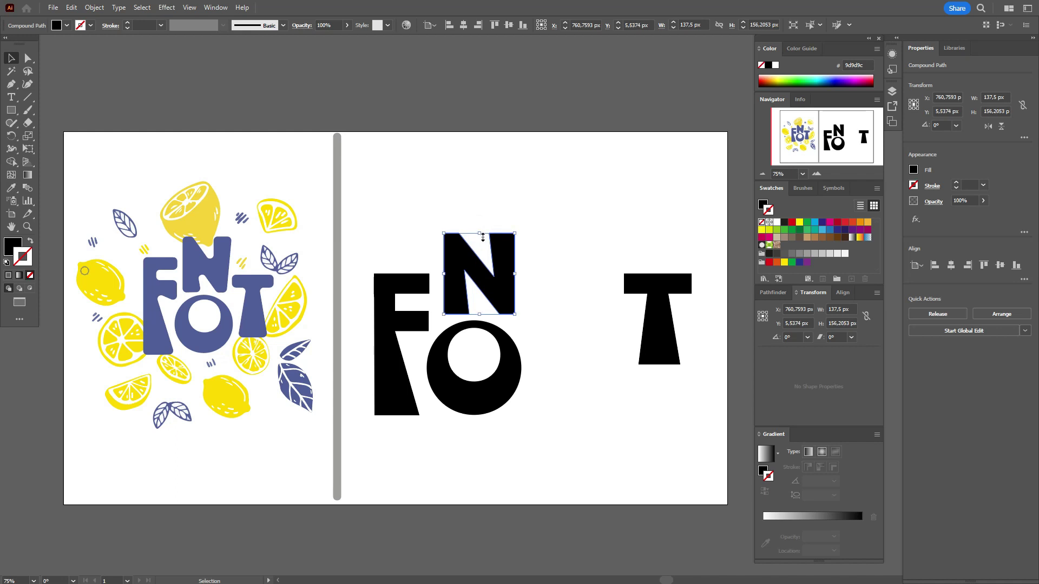
# Step: Move the T beside the O, shift all letters right, and fine-tune the N and T positions
pyautogui.click(662, 327)
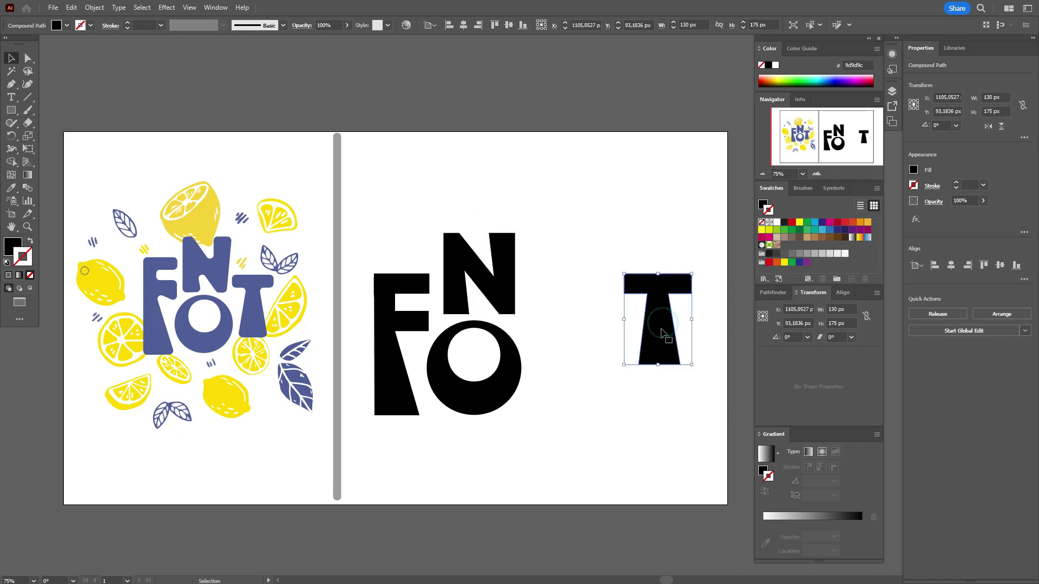
pyautogui.moveTo(660, 333); pyautogui.dragTo(562, 350)
pyautogui.click(611, 335)
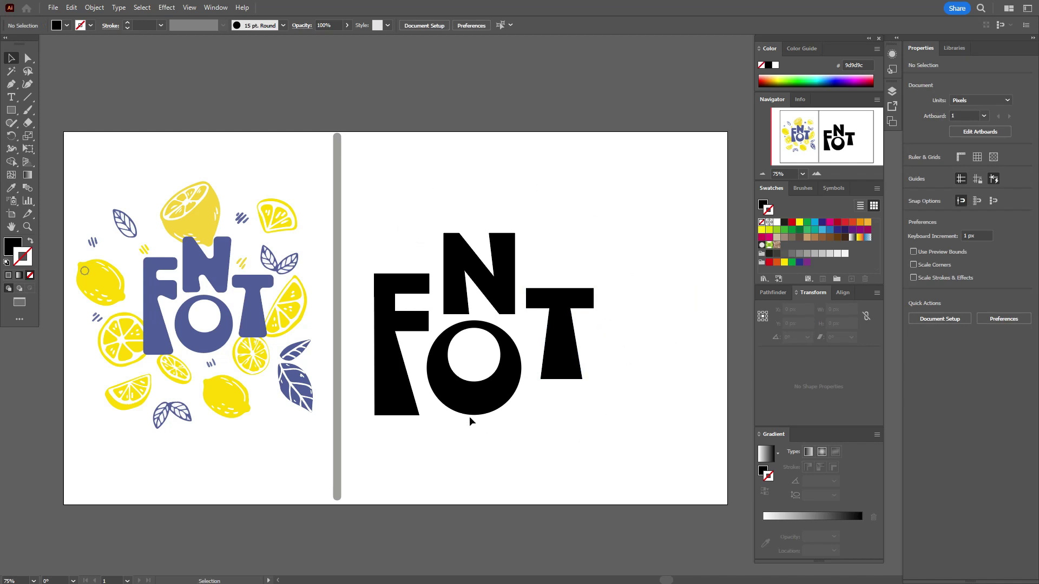
pyautogui.moveTo(357, 229); pyautogui.dragTo(600, 370)
pyautogui.moveTo(506, 380); pyautogui.dragTo(546, 375)
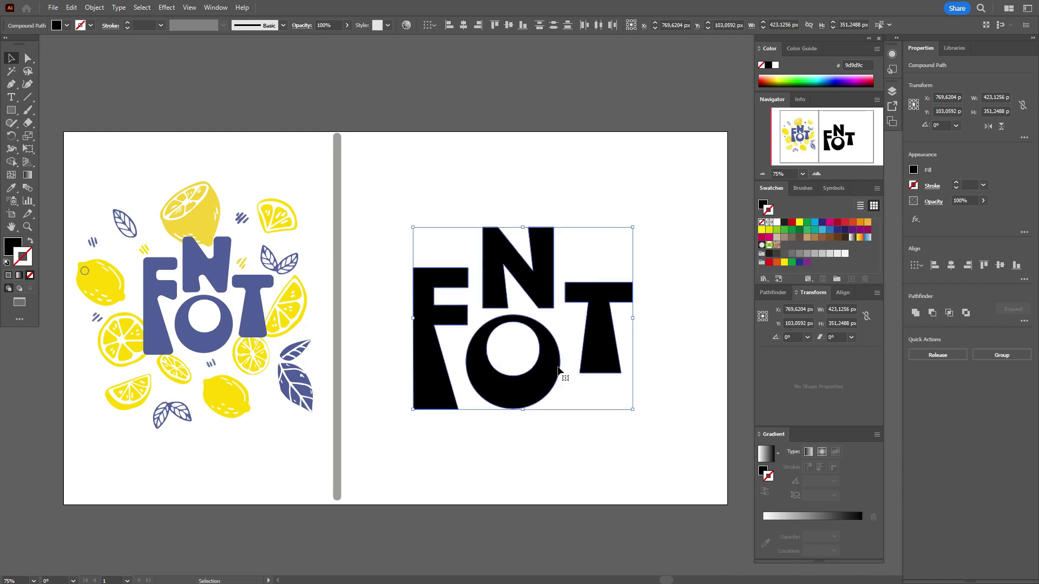
pyautogui.click(674, 359)
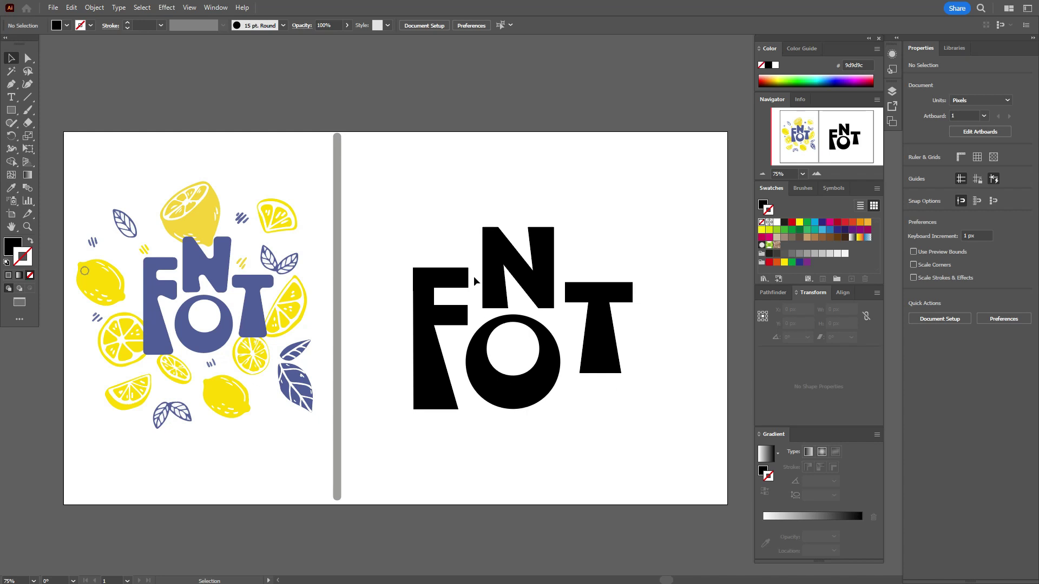
pyautogui.moveTo(551, 289); pyautogui.dragTo(591, 319)
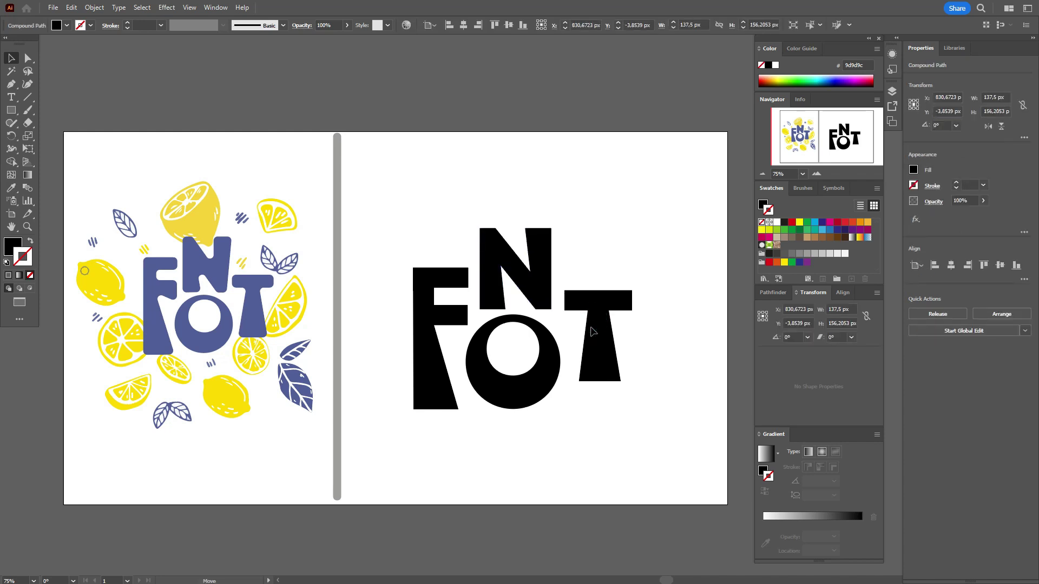
pyautogui.press('Left')
pyautogui.press('Left')
pyautogui.press('Left')
pyautogui.click(656, 332)
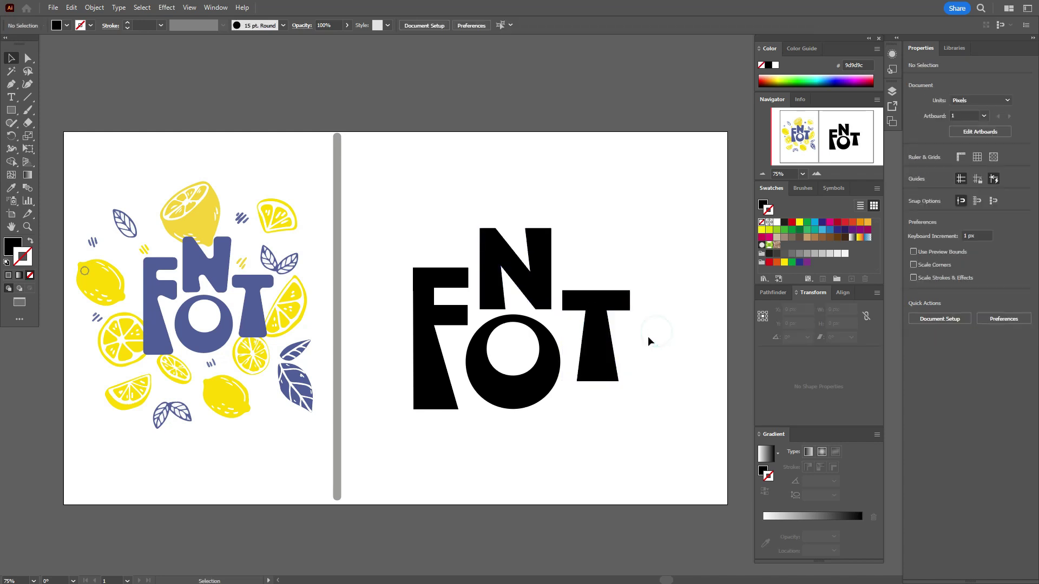
# Step: Select all FNOT letters and drag a Live Corners widget to round every corner
pyautogui.moveTo(385, 187); pyautogui.dragTo(675, 449)
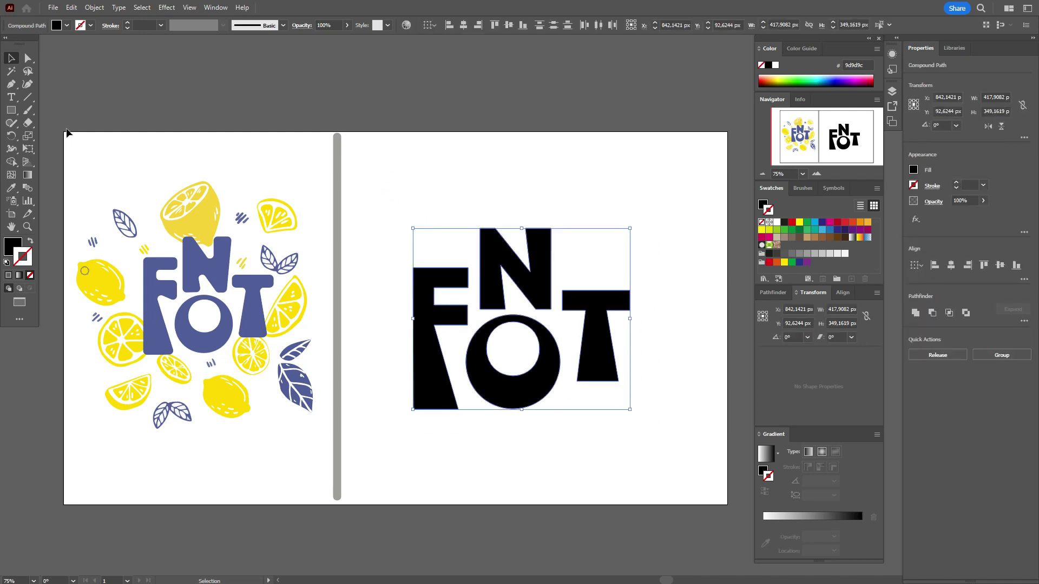
pyautogui.click(30, 58)
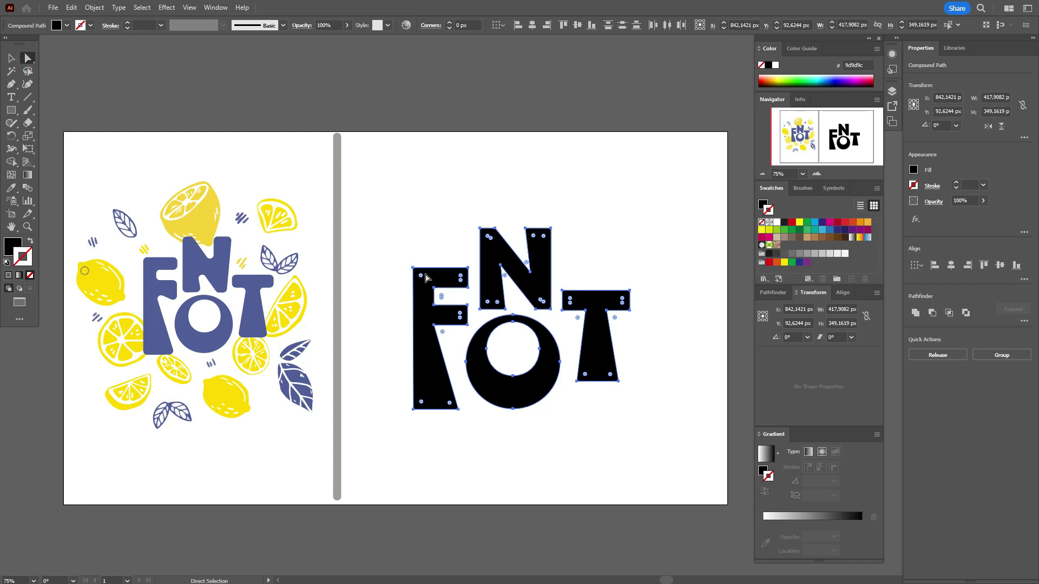
pyautogui.moveTo(422, 276)
pyautogui.mouseDown()
pyautogui.moveTo(431, 288)
pyautogui.moveTo(420, 279)
pyautogui.mouseUp()
pyautogui.press('v')
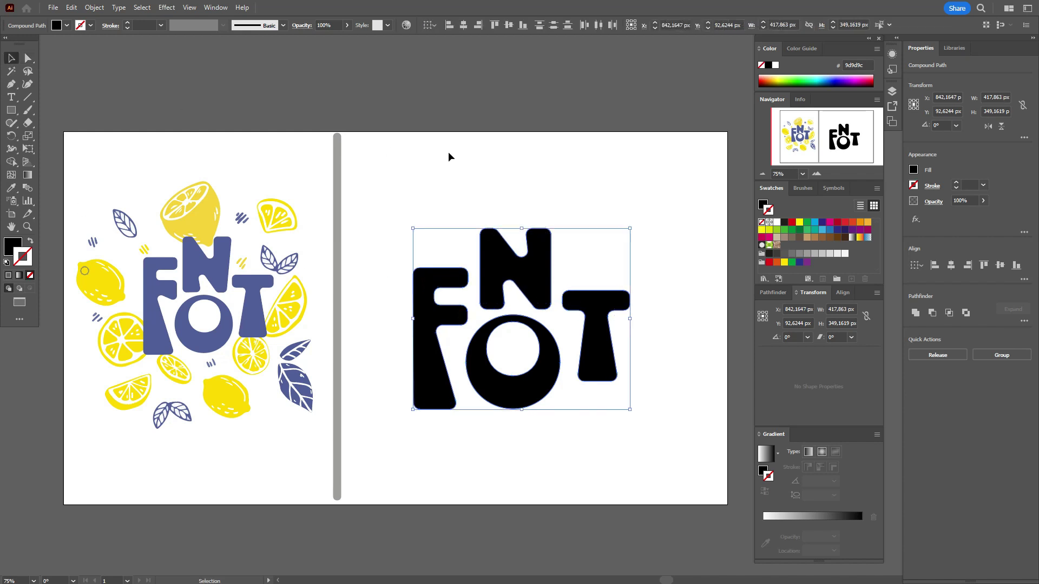
pyautogui.click(454, 156)
# Step: Nudge the N slightly up and to the right into position
pyautogui.click(541, 289)
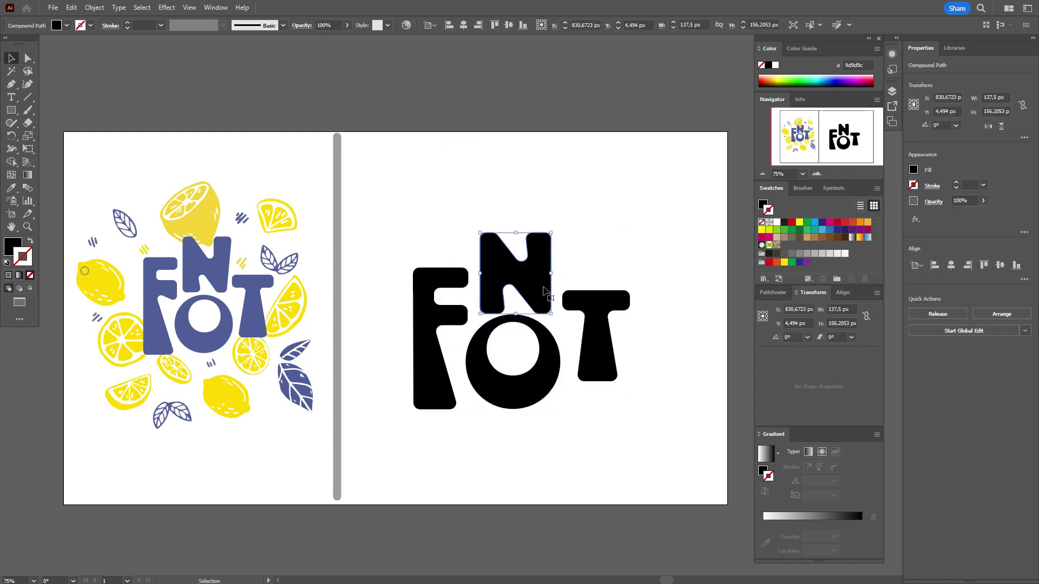
pyautogui.moveTo(542, 290); pyautogui.dragTo(588, 307)
pyautogui.click(651, 310)
# Step: Fill all the FNOT letters with the violet sampled from the reference N, replacing black
pyautogui.moveTo(411, 212); pyautogui.dragTo(676, 414)
pyautogui.press('i')
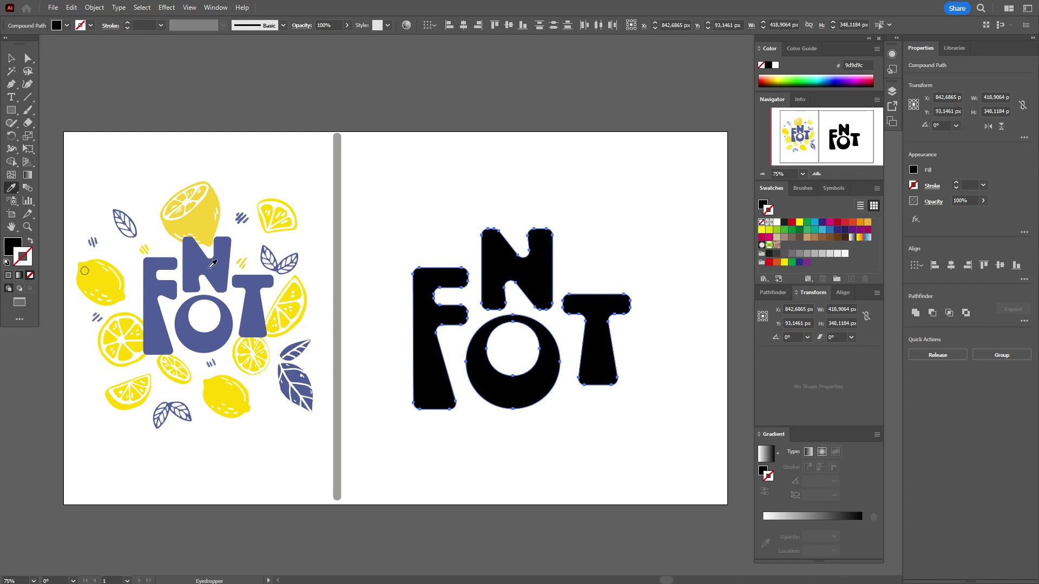
pyautogui.click(211, 265)
pyautogui.press('v')
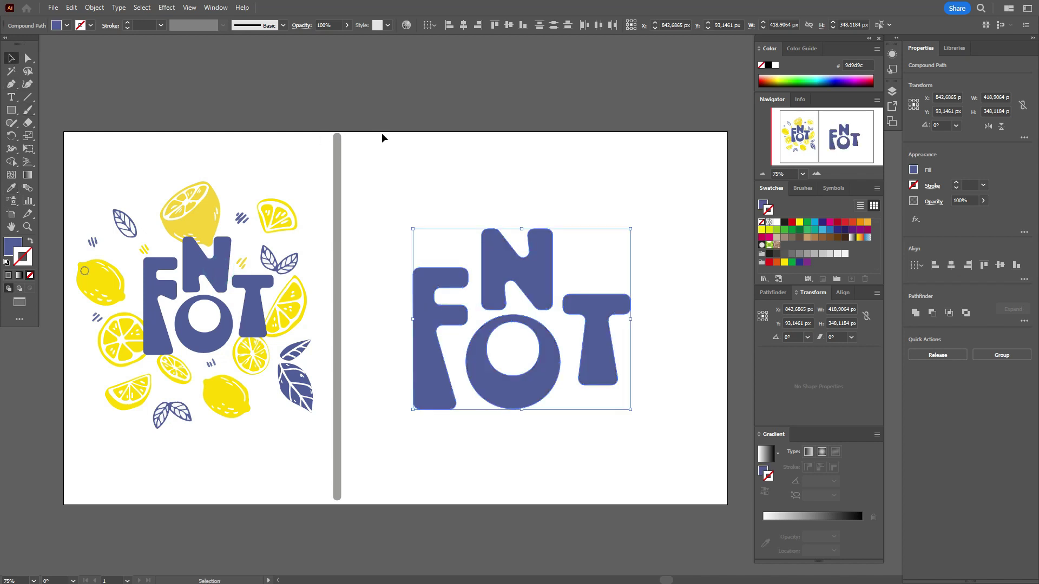
pyautogui.click(382, 137)
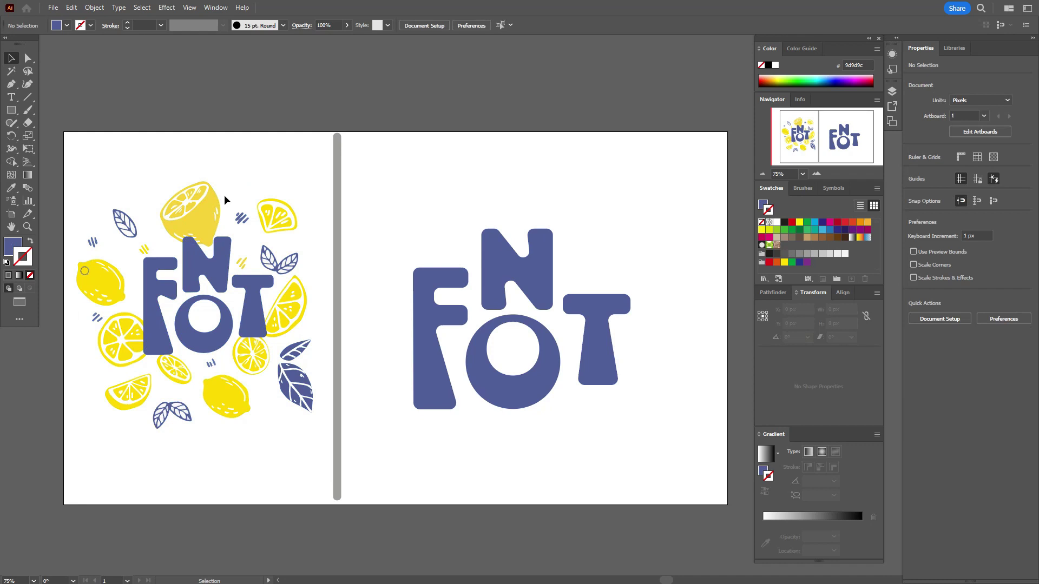
pyautogui.click(211, 207)
pyautogui.click(263, 164)
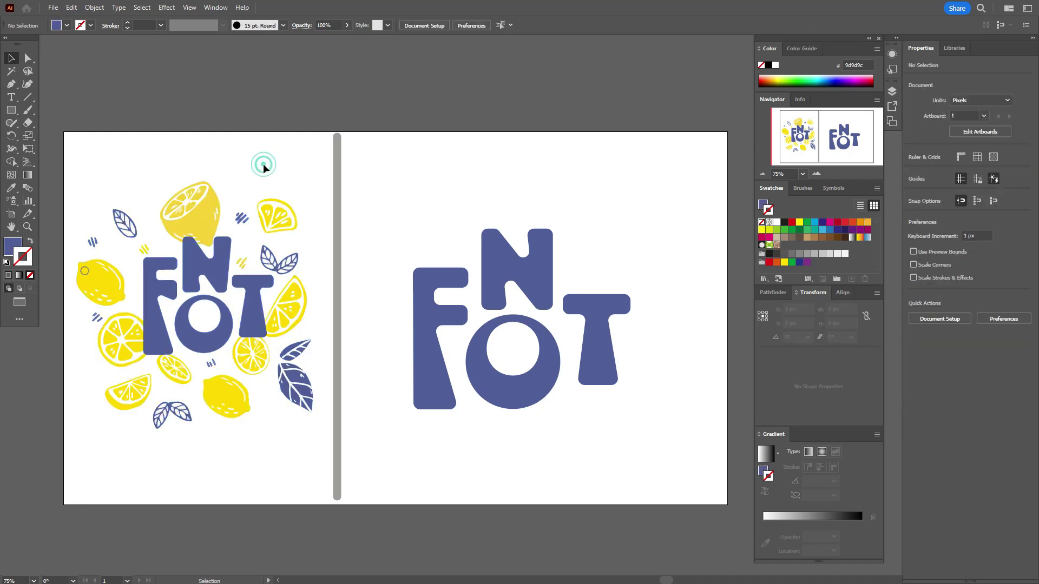